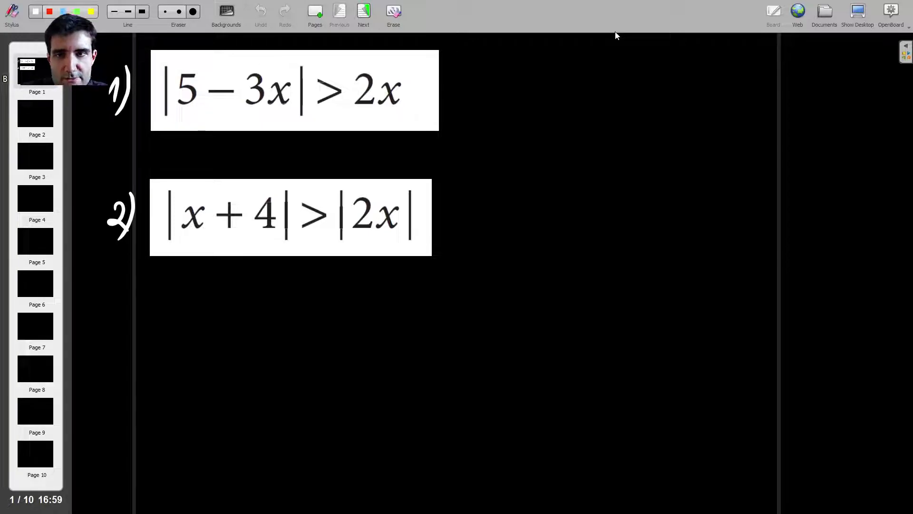
# On page 2, handwrite the problem '1) |5 − 3x| > 2x'.
pyautogui.click(35, 113)
pyautogui.moveTo(102, 82); pyautogui.dragTo(108, 97)
pyautogui.moveTo(115, 67); pyautogui.dragTo(105, 121)
pyautogui.moveTo(219, 72); pyautogui.dragTo(215, 108)
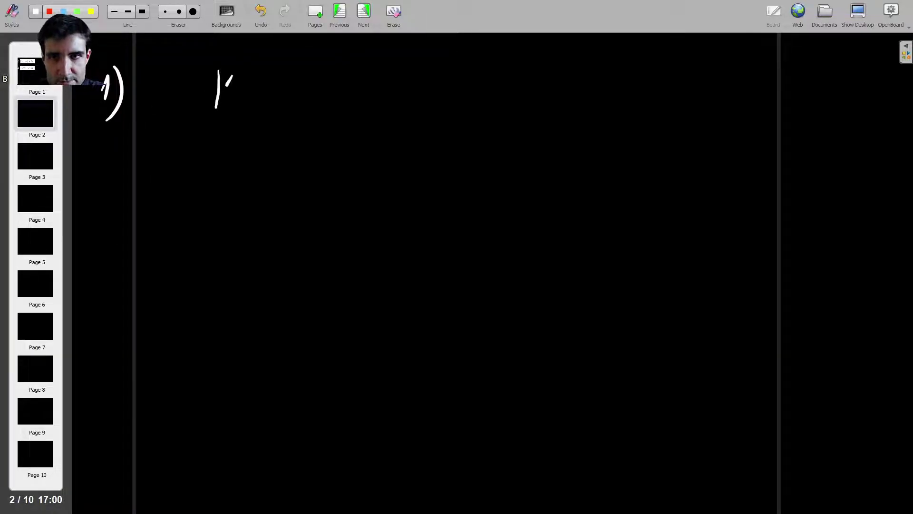
pyautogui.moveTo(252, 74)
pyautogui.mouseDown()
pyautogui.moveTo(229, 99)
pyautogui.moveTo(284, 88)
pyautogui.moveTo(304, 100)
pyautogui.moveTo(354, 100)
pyautogui.mouseUp()
pyautogui.moveTo(354, 77); pyautogui.dragTo(333, 101)
pyautogui.moveTo(366, 71)
pyautogui.mouseDown()
pyautogui.moveTo(366, 96)
pyautogui.moveTo(400, 93)
pyautogui.mouseUp()
pyautogui.click(36, 72)
pyautogui.click(43, 123)
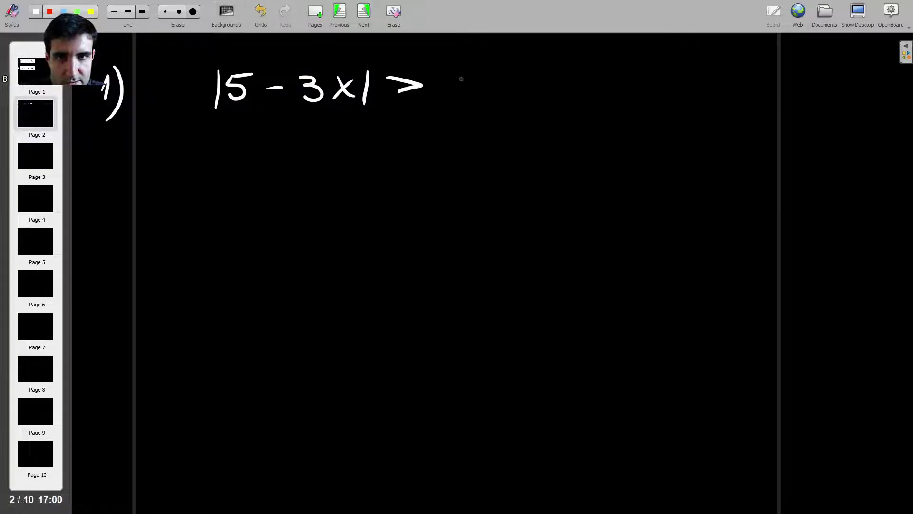
pyautogui.moveTo(447, 76)
pyautogui.mouseDown()
pyautogui.moveTo(477, 97)
pyautogui.moveTo(510, 93)
pyautogui.mouseUp()
pyautogui.moveTo(509, 78); pyautogui.dragTo(491, 95)
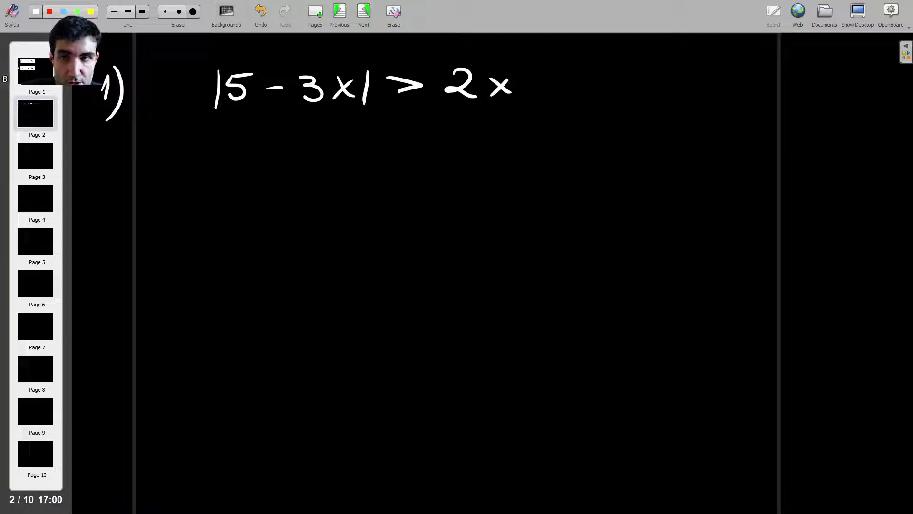
# Write 5 − 3x = 0 ⇒ x = 5/3, box the result, and draw an arrowed number line below.
pyautogui.moveTo(168, 166); pyautogui.dragTo(166, 192)
pyautogui.moveTo(170, 167)
pyautogui.mouseDown()
pyautogui.moveTo(192, 164)
pyautogui.moveTo(237, 191)
pyautogui.moveTo(280, 191)
pyautogui.mouseUp()
pyautogui.moveTo(280, 172)
pyautogui.mouseDown()
pyautogui.moveTo(262, 192)
pyautogui.moveTo(322, 175)
pyautogui.moveTo(322, 183)
pyautogui.mouseUp()
pyautogui.moveTo(352, 167)
pyautogui.mouseDown()
pyautogui.moveTo(409, 172)
pyautogui.moveTo(403, 187)
pyautogui.mouseUp()
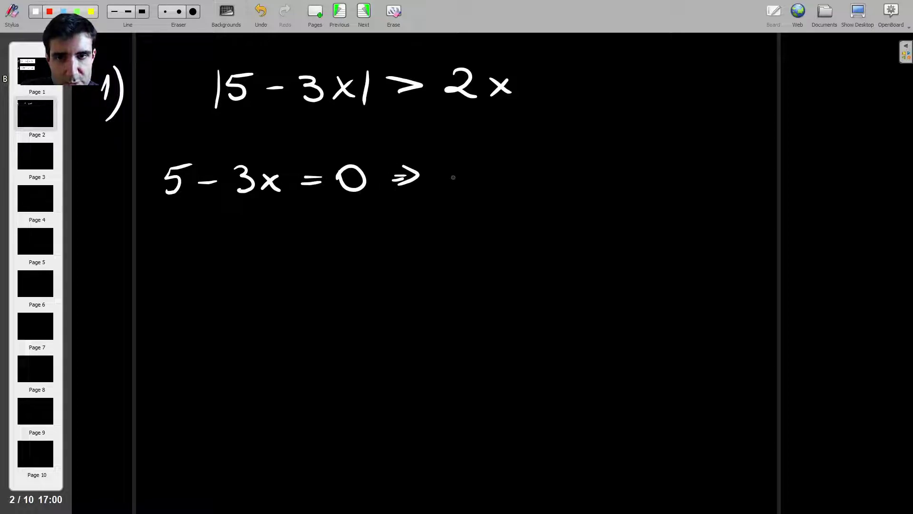
pyautogui.moveTo(459, 167)
pyautogui.mouseDown()
pyautogui.moveTo(476, 184)
pyautogui.moveTo(458, 186)
pyautogui.mouseUp()
pyautogui.moveTo(492, 180); pyautogui.dragTo(504, 180)
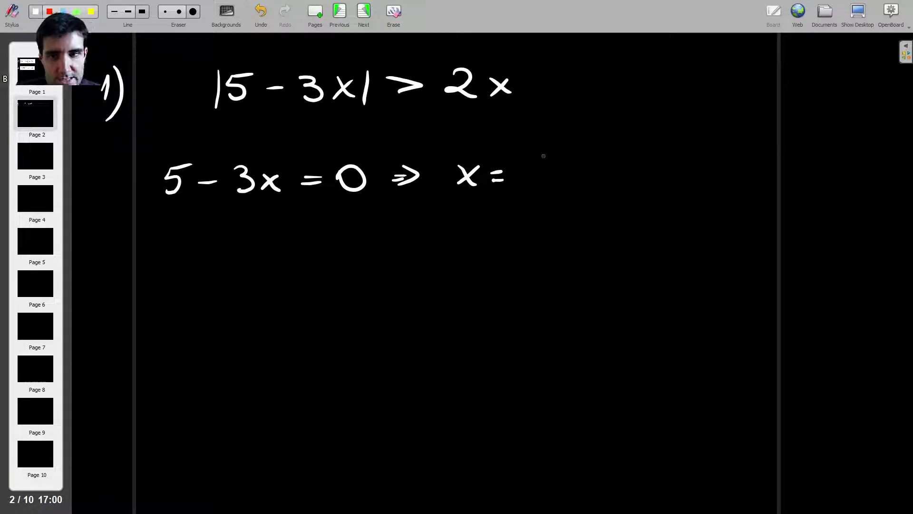
pyautogui.moveTo(536, 151); pyautogui.dragTo(534, 167)
pyautogui.moveTo(534, 147); pyautogui.dragTo(560, 145)
pyautogui.moveTo(532, 172); pyautogui.dragTo(564, 170)
pyautogui.moveTo(541, 180)
pyautogui.mouseDown()
pyautogui.moveTo(554, 189)
pyautogui.moveTo(536, 205)
pyautogui.mouseUp()
pyautogui.moveTo(451, 156)
pyautogui.mouseDown()
pyautogui.moveTo(475, 225)
pyautogui.moveTo(602, 127)
pyautogui.moveTo(457, 191)
pyautogui.mouseUp()
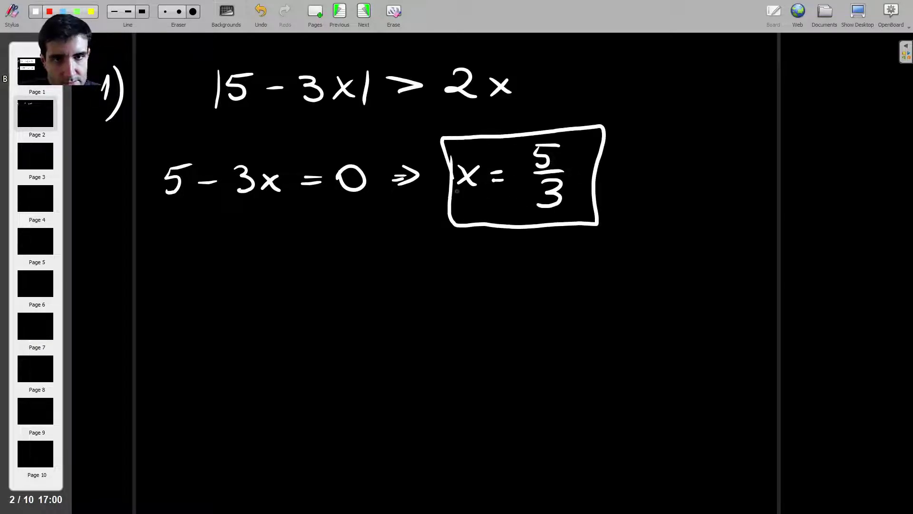
pyautogui.moveTo(207, 326)
pyautogui.mouseDown()
pyautogui.moveTo(740, 320)
pyautogui.moveTo(790, 338)
pyautogui.mouseUp()
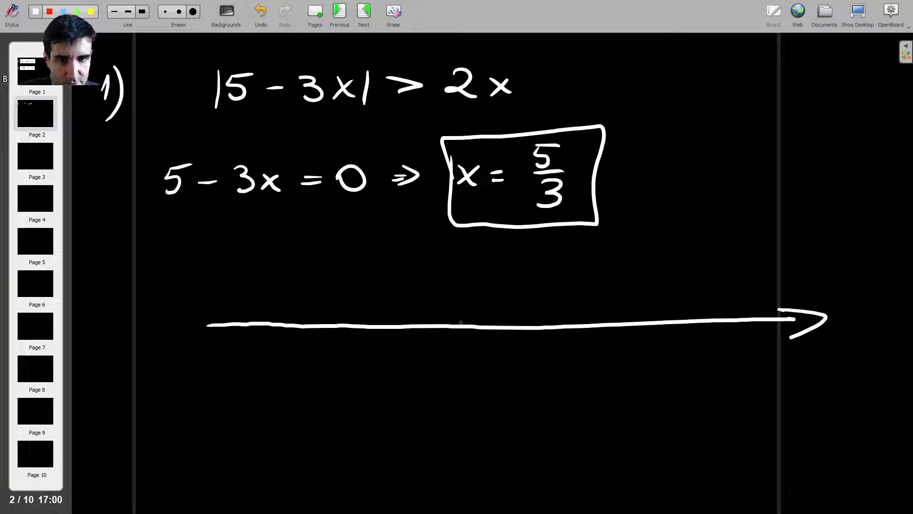
# Mark ticks labelled 0 and 5/3 on the number line.
pyautogui.moveTo(483, 313)
pyautogui.mouseDown()
pyautogui.moveTo(483, 336)
pyautogui.moveTo(503, 364)
pyautogui.moveTo(482, 375)
pyautogui.mouseUp()
pyautogui.moveTo(611, 315); pyautogui.dragTo(617, 376)
pyautogui.moveTo(614, 356)
pyautogui.mouseDown()
pyautogui.moveTo(635, 354)
pyautogui.moveTo(642, 376)
pyautogui.mouseUp()
pyautogui.moveTo(624, 391)
pyautogui.mouseDown()
pyautogui.moveTo(637, 398)
pyautogui.moveTo(624, 408)
pyautogui.mouseUp()
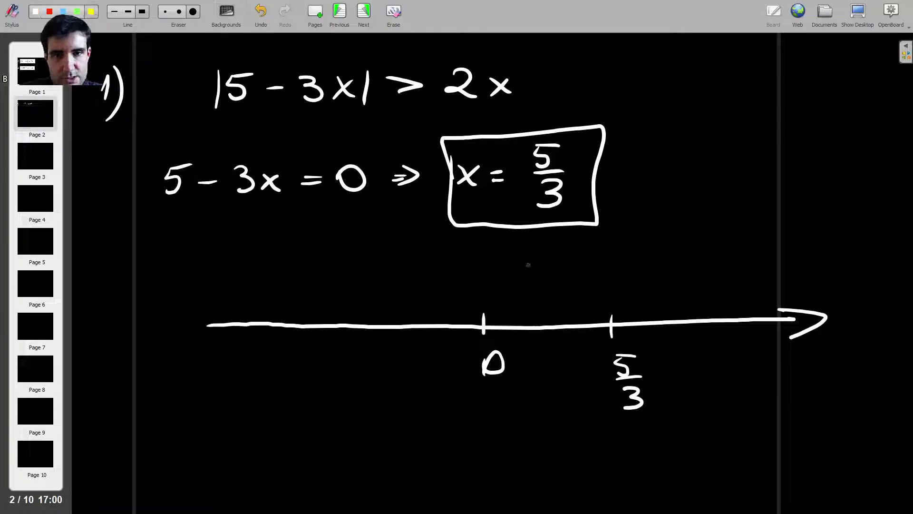
# Draw a yellow parenthesis and a green bracket at 5/3, then go to blank page 3.
pyautogui.moveTo(591, 290)
pyautogui.mouseDown()
pyautogui.moveTo(612, 323)
pyautogui.moveTo(597, 373)
pyautogui.mouseUp()
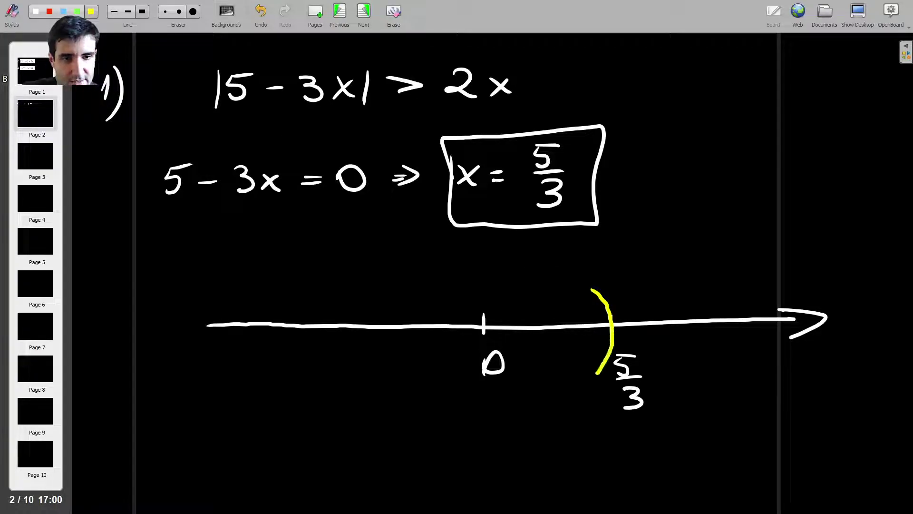
pyautogui.click(77, 11)
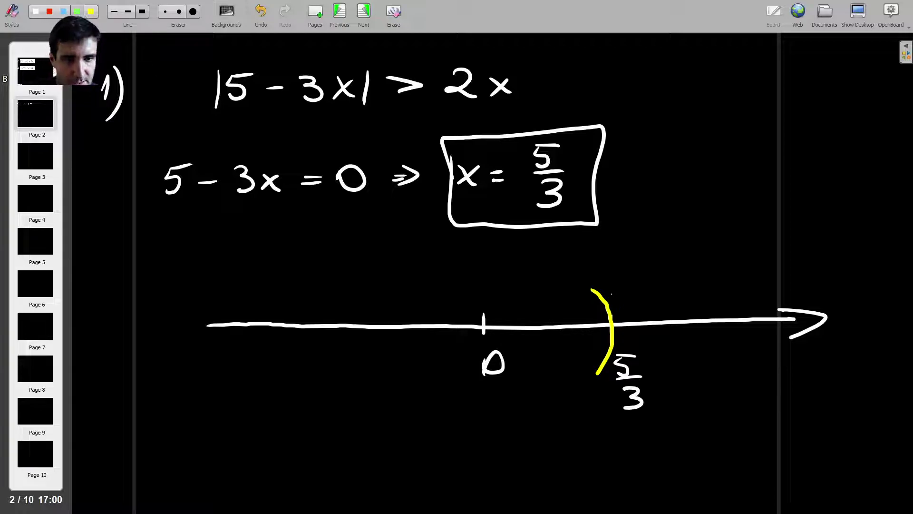
pyautogui.moveTo(612, 294)
pyautogui.mouseDown()
pyautogui.moveTo(636, 289)
pyautogui.moveTo(612, 346)
pyautogui.moveTo(635, 355)
pyautogui.mouseUp()
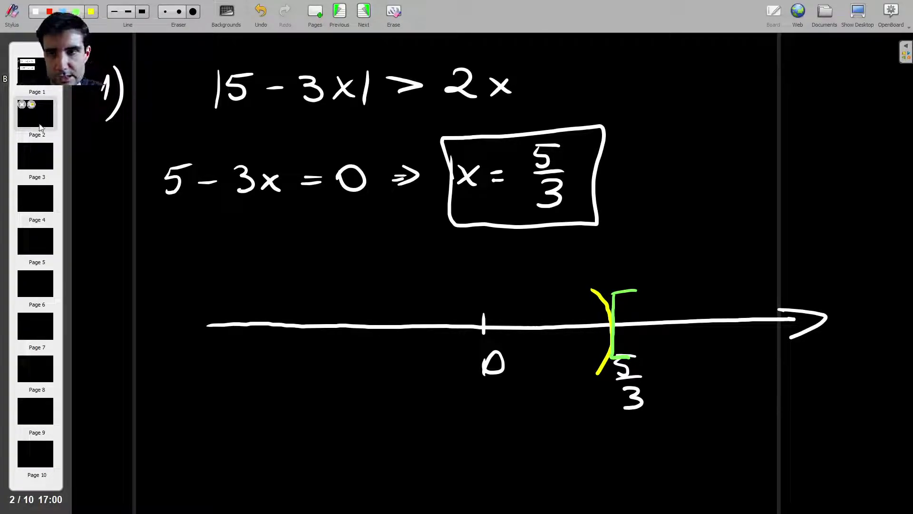
pyautogui.click(35, 155)
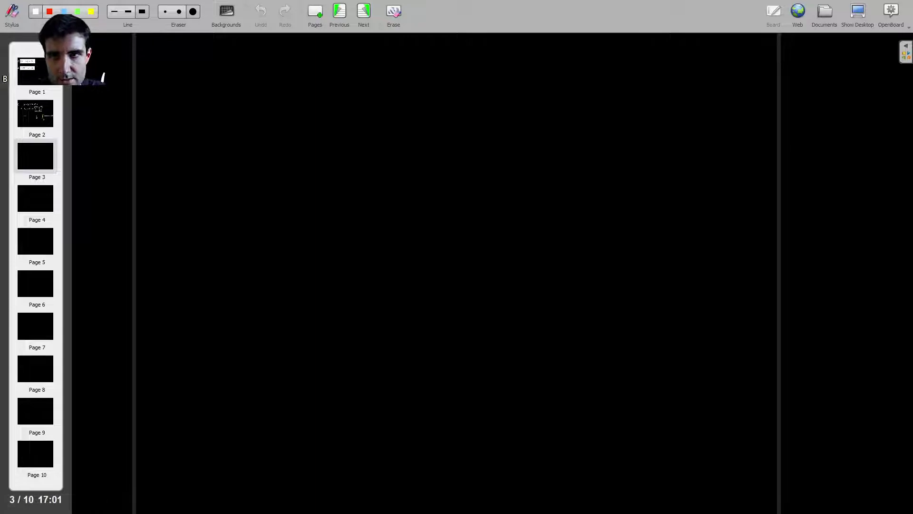
# On page 3, write the case label 'I) x ∈ (−∞, 5/3)' at the top.
pyautogui.click(35, 113)
pyautogui.click(52, 163)
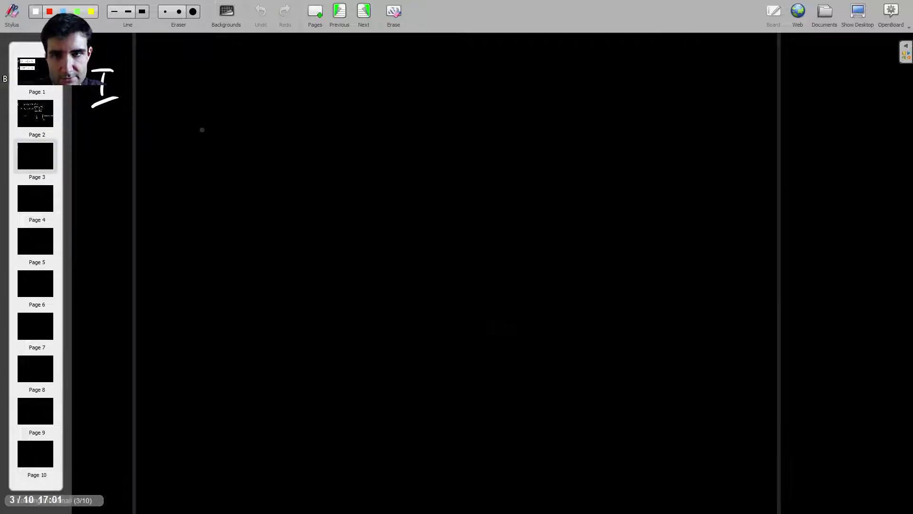
pyautogui.moveTo(164, 71)
pyautogui.mouseDown()
pyautogui.moveTo(180, 90)
pyautogui.moveTo(162, 94)
pyautogui.mouseUp()
pyautogui.moveTo(225, 74); pyautogui.dragTo(225, 92)
pyautogui.moveTo(201, 84); pyautogui.dragTo(242, 94)
pyautogui.moveTo(259, 85)
pyautogui.mouseDown()
pyautogui.moveTo(309, 77)
pyautogui.moveTo(329, 81)
pyautogui.mouseUp()
pyautogui.moveTo(329, 88); pyautogui.dragTo(330, 97)
pyautogui.moveTo(351, 58)
pyautogui.mouseDown()
pyautogui.moveTo(364, 68)
pyautogui.moveTo(353, 80)
pyautogui.mouseUp()
pyautogui.moveTo(349, 58); pyautogui.dragTo(376, 54)
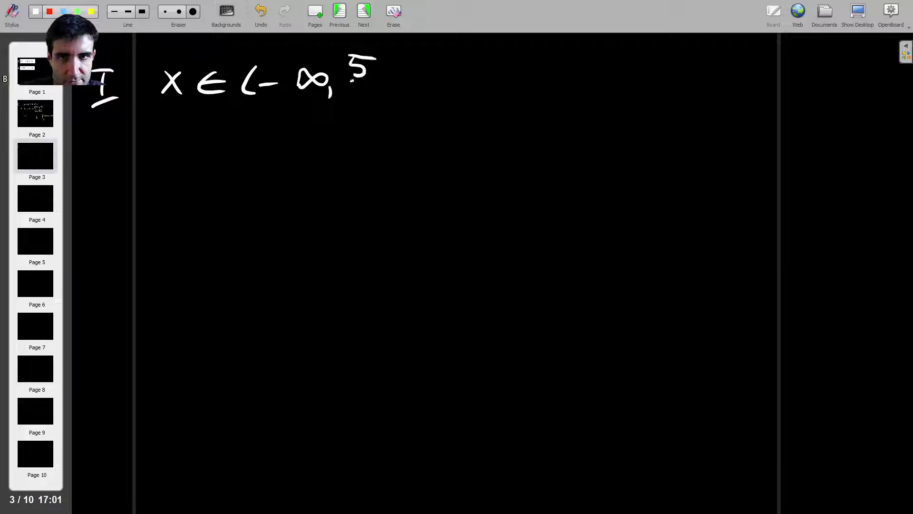
pyautogui.moveTo(350, 82); pyautogui.dragTo(371, 77)
pyautogui.moveTo(356, 89)
pyautogui.mouseDown()
pyautogui.moveTo(374, 97)
pyautogui.moveTo(360, 109)
pyautogui.mouseUp()
pyautogui.moveTo(391, 58); pyautogui.dragTo(385, 109)
# Write the inequality 5 − 3x > 2x followed by an implication arrow.
pyautogui.click(41, 125)
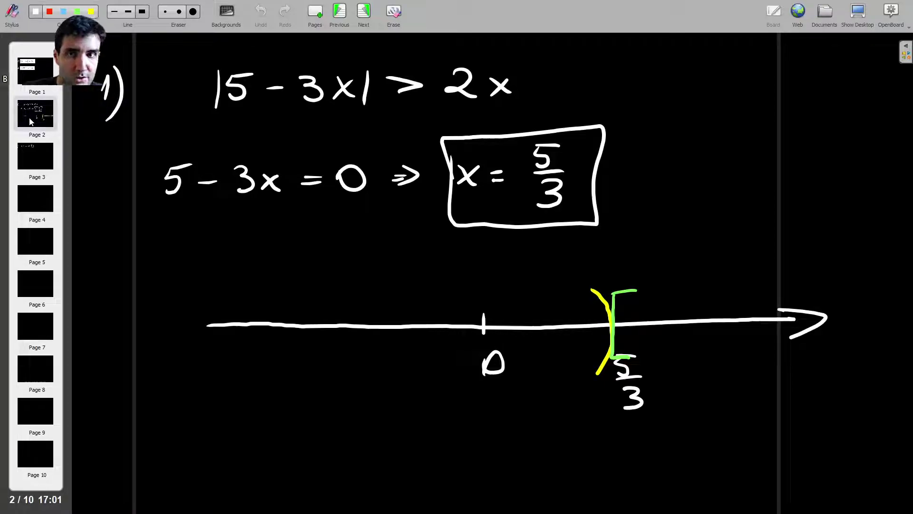
pyautogui.click(39, 157)
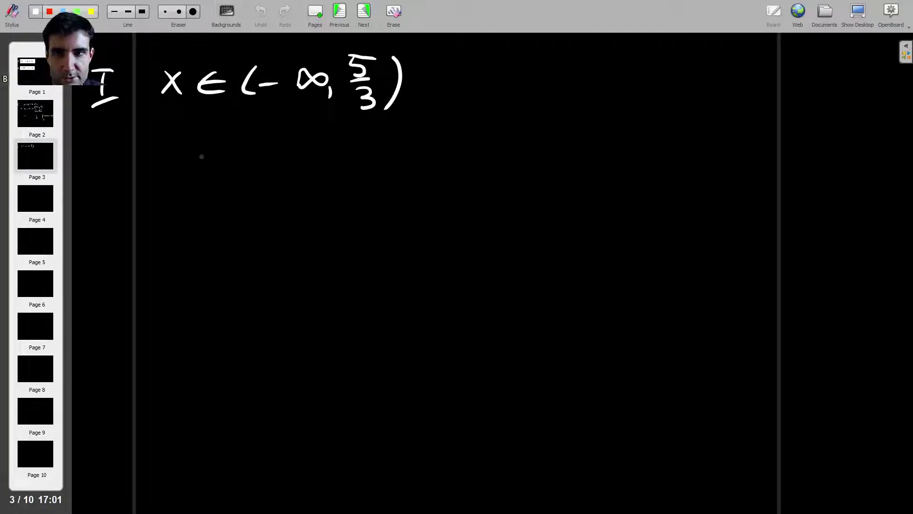
pyautogui.moveTo(201, 150)
pyautogui.mouseDown()
pyautogui.moveTo(199, 174)
pyautogui.moveTo(230, 149)
pyautogui.moveTo(279, 175)
pyautogui.moveTo(323, 167)
pyautogui.mouseUp()
pyautogui.moveTo(320, 153); pyautogui.dragTo(302, 170)
pyautogui.click(35, 114)
pyautogui.click(35, 156)
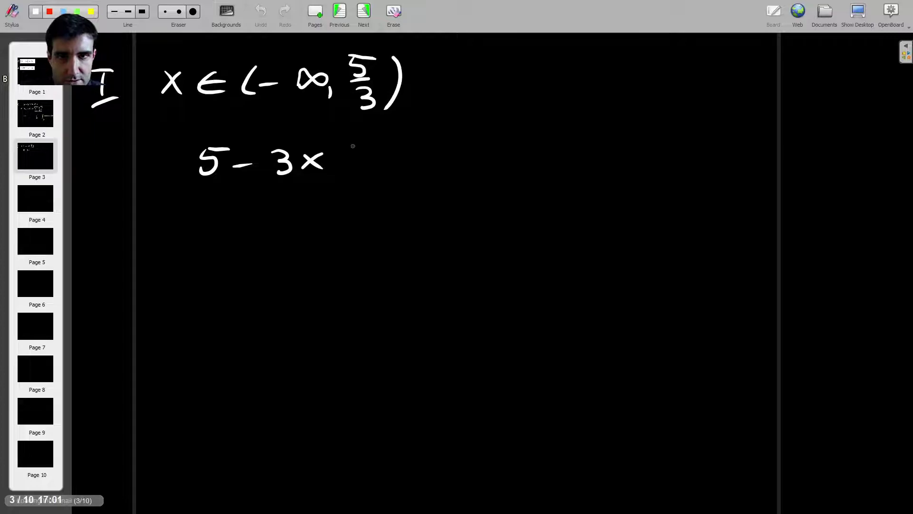
pyautogui.moveTo(349, 144)
pyautogui.mouseDown()
pyautogui.moveTo(367, 158)
pyautogui.moveTo(420, 167)
pyautogui.mouseUp()
pyautogui.moveTo(428, 149)
pyautogui.mouseDown()
pyautogui.moveTo(447, 168)
pyautogui.moveTo(427, 168)
pyautogui.mouseUp()
pyautogui.moveTo(461, 164); pyautogui.dragTo(486, 161)
pyautogui.moveTo(474, 152); pyautogui.dragTo(479, 175)
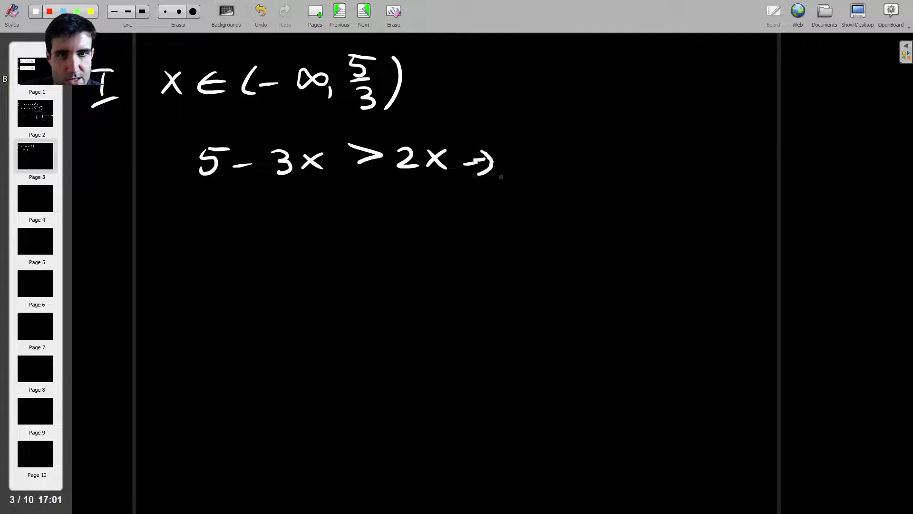
# Reduce it to 5x < 5.
pyautogui.moveTo(531, 147); pyautogui.dragTo(527, 169)
pyautogui.moveTo(529, 148)
pyautogui.mouseDown()
pyautogui.moveTo(559, 147)
pyautogui.moveTo(581, 167)
pyautogui.mouseUp()
pyautogui.moveTo(580, 150); pyautogui.dragTo(559, 167)
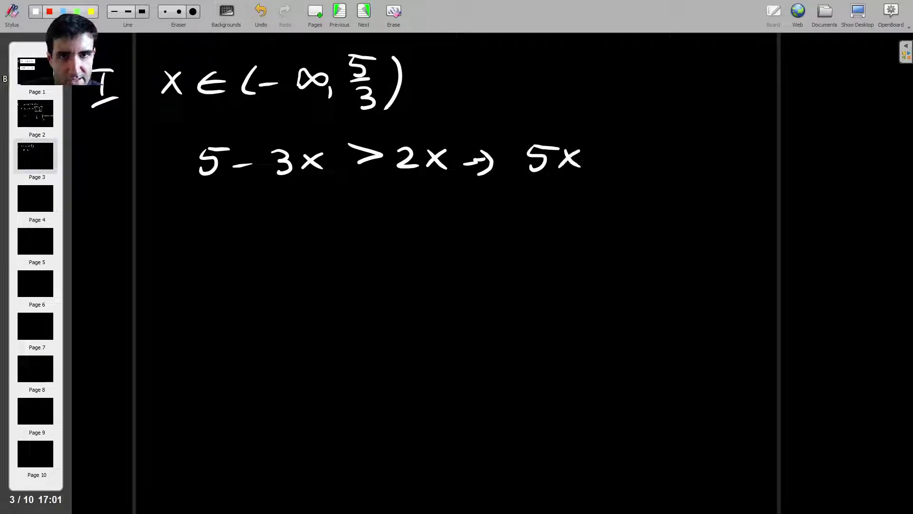
pyautogui.moveTo(625, 142); pyautogui.dragTo(635, 169)
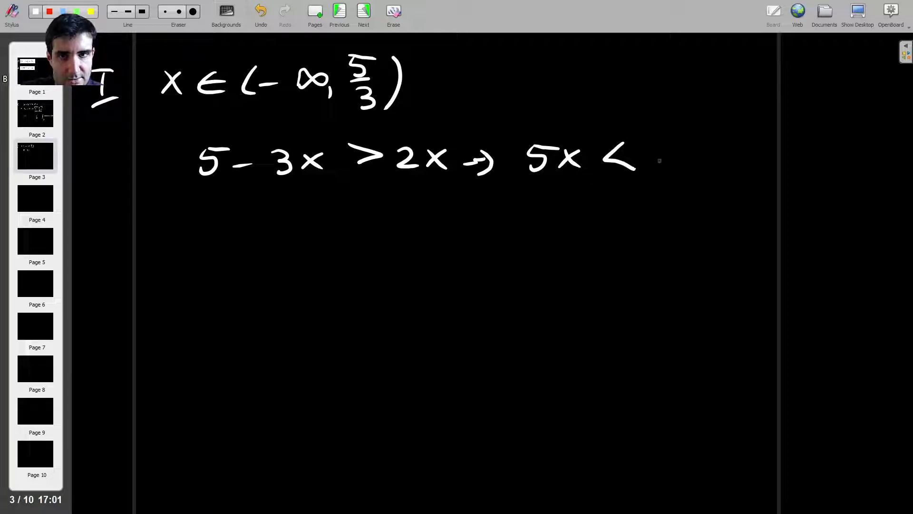
pyautogui.moveTo(666, 143)
pyautogui.mouseDown()
pyautogui.moveTo(669, 167)
pyautogui.moveTo(699, 142)
pyautogui.mouseUp()
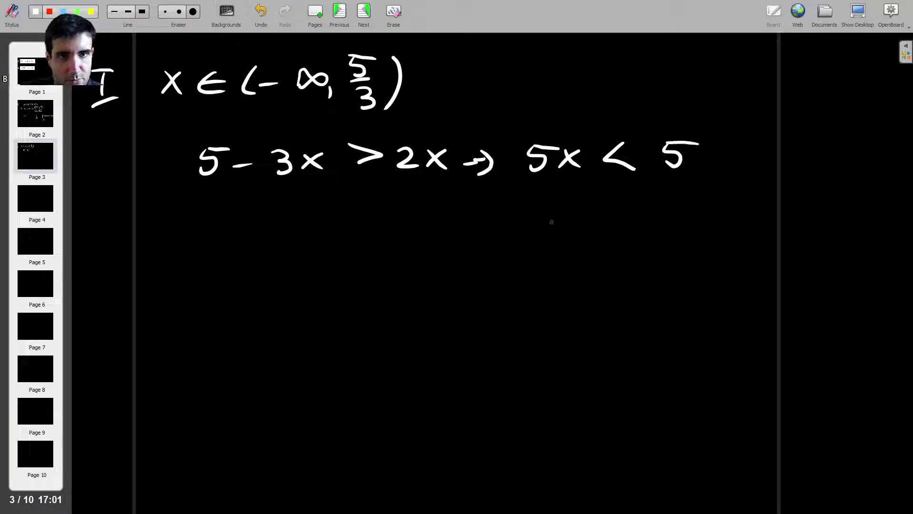
pyautogui.moveTo(546, 215); pyautogui.dragTo(560, 241)
# Write x < 1 ⇒ x ∈ (−∞, 1), underline x < 1, and frame the case interval in yellow.
pyautogui.moveTo(566, 219); pyautogui.dragTo(545, 242)
pyautogui.moveTo(595, 217); pyautogui.dragTo(596, 239)
pyautogui.moveTo(625, 210)
pyautogui.mouseDown()
pyautogui.moveTo(620, 242)
pyautogui.moveTo(663, 233)
pyautogui.moveTo(664, 244)
pyautogui.mouseUp()
pyautogui.moveTo(705, 218); pyautogui.dragTo(721, 241)
pyautogui.moveTo(722, 220); pyautogui.dragTo(699, 242)
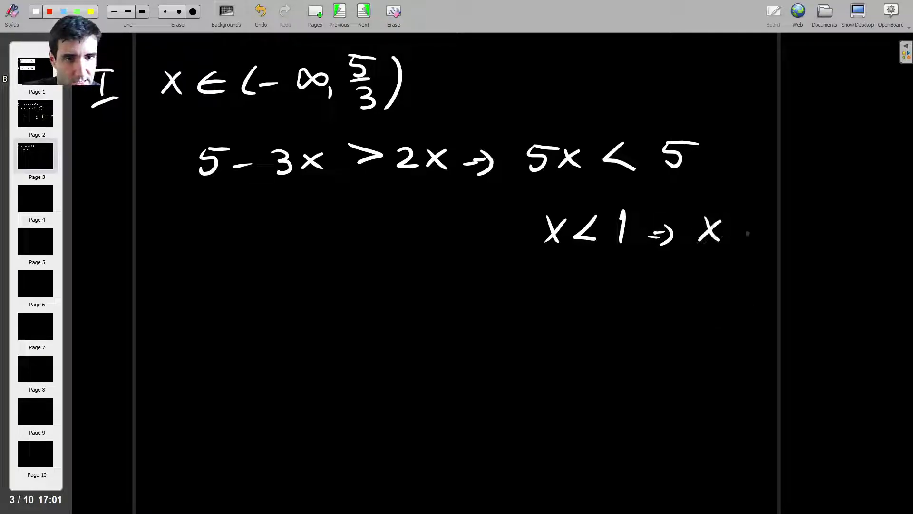
pyautogui.moveTo(764, 219)
pyautogui.mouseDown()
pyautogui.moveTo(765, 239)
pyautogui.moveTo(767, 228)
pyautogui.mouseUp()
pyautogui.moveTo(784, 216)
pyautogui.mouseDown()
pyautogui.moveTo(784, 241)
pyautogui.moveTo(805, 225)
pyautogui.mouseUp()
pyautogui.moveTo(826, 218)
pyautogui.mouseDown()
pyautogui.moveTo(820, 234)
pyautogui.moveTo(840, 228)
pyautogui.mouseUp()
pyautogui.moveTo(842, 231)
pyautogui.mouseDown()
pyautogui.moveTo(844, 247)
pyautogui.moveTo(871, 236)
pyautogui.mouseUp()
pyautogui.moveTo(888, 207); pyautogui.dragTo(877, 250)
pyautogui.moveTo(552, 259); pyautogui.dragTo(619, 260)
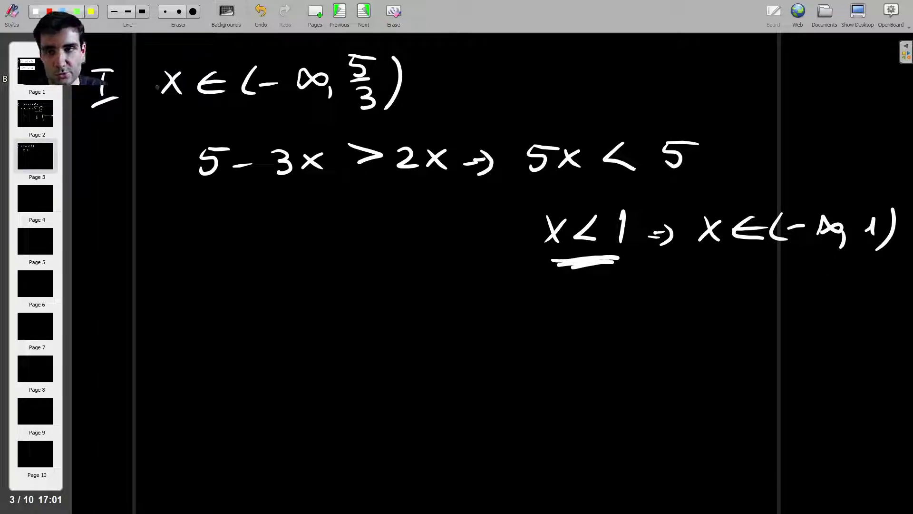
pyautogui.moveTo(152, 63)
pyautogui.mouseDown()
pyautogui.moveTo(159, 127)
pyautogui.moveTo(407, 114)
pyautogui.mouseUp()
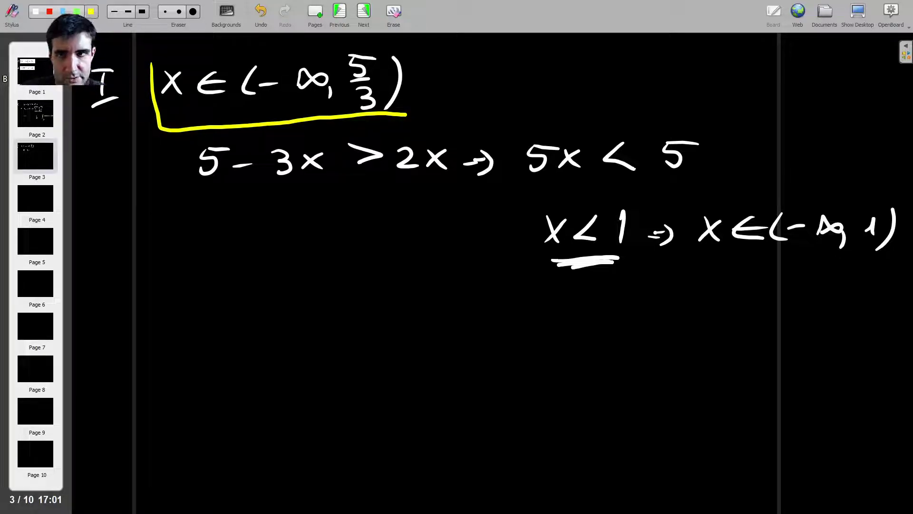
# Draw a number line below the work with ticks labelled 1 and 5/3.
pyautogui.moveTo(165, 356); pyautogui.dragTo(627, 358)
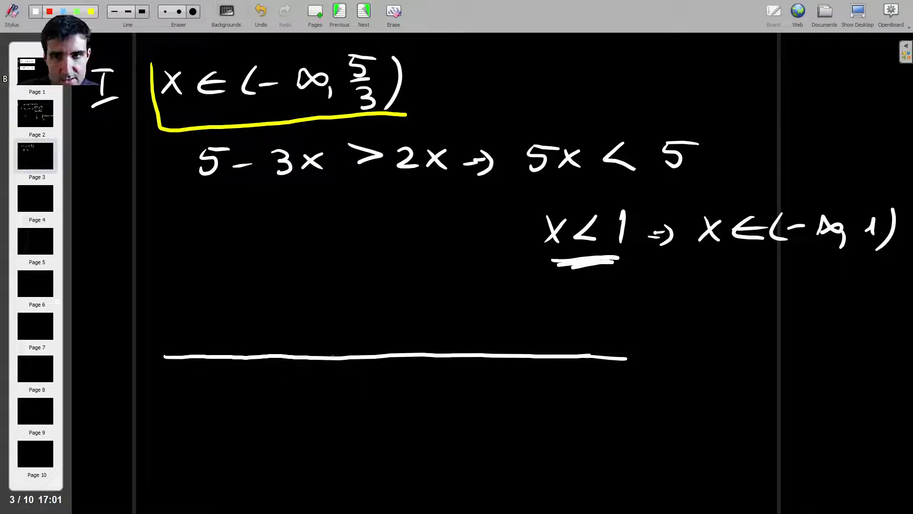
pyautogui.moveTo(435, 388); pyautogui.dragTo(433, 412)
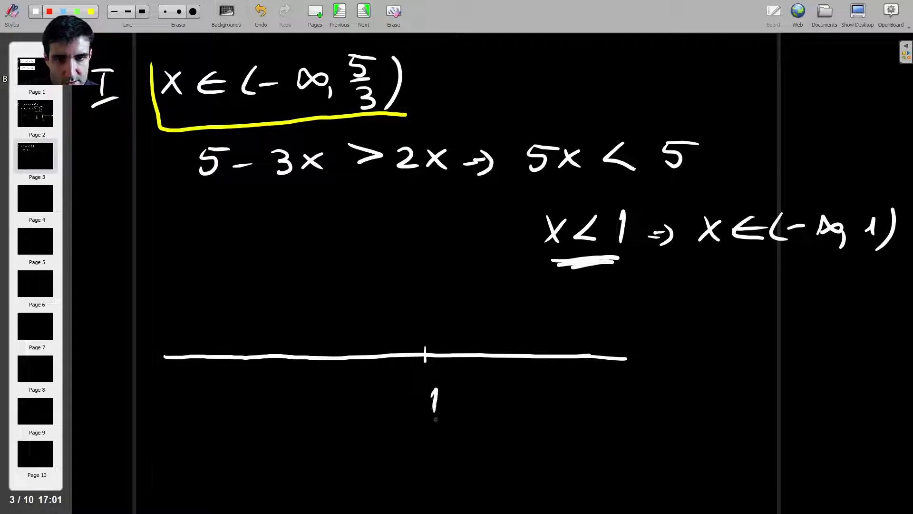
pyautogui.moveTo(525, 351); pyautogui.dragTo(538, 404)
pyautogui.moveTo(538, 382)
pyautogui.mouseDown()
pyautogui.moveTo(560, 380)
pyautogui.moveTo(557, 405)
pyautogui.mouseUp()
pyautogui.moveTo(546, 414)
pyautogui.mouseDown()
pyautogui.moveTo(555, 420)
pyautogui.moveTo(546, 431)
pyautogui.mouseUp()
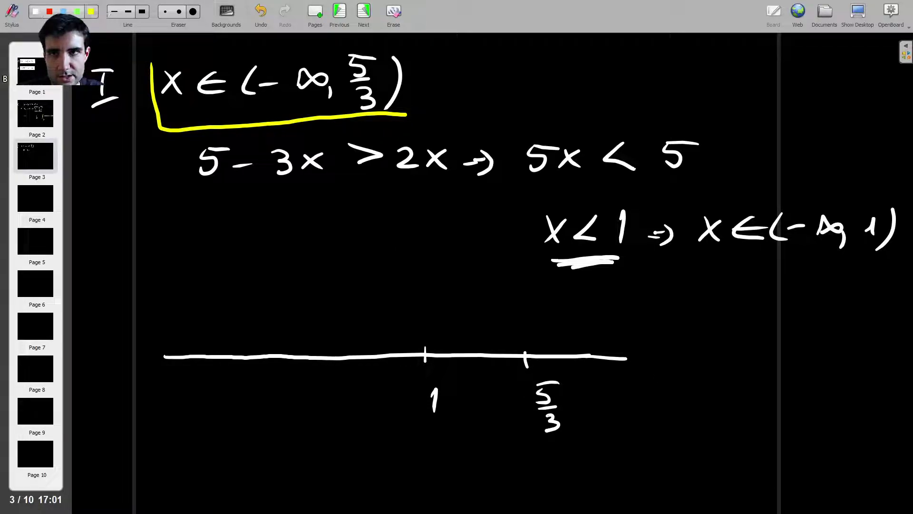
# Hatch the number line in yellow from the left up to 1.
pyautogui.moveTo(153, 340); pyautogui.dragTo(131, 369)
pyautogui.moveTo(181, 342); pyautogui.dragTo(166, 365)
pyautogui.moveTo(216, 345); pyautogui.dragTo(195, 372)
pyautogui.moveTo(259, 342); pyautogui.dragTo(239, 367)
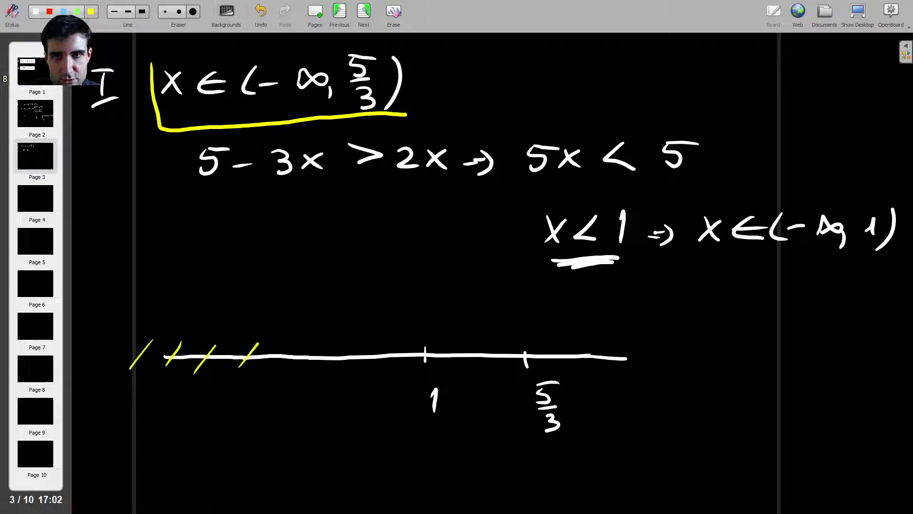
pyautogui.moveTo(310, 345)
pyautogui.mouseDown()
pyautogui.moveTo(284, 373)
pyautogui.moveTo(312, 369)
pyautogui.mouseUp()
pyautogui.moveTo(358, 344)
pyautogui.mouseDown()
pyautogui.moveTo(338, 369)
pyautogui.moveTo(369, 361)
pyautogui.mouseUp()
pyautogui.moveTo(401, 341)
pyautogui.mouseDown()
pyautogui.moveTo(384, 366)
pyautogui.moveTo(404, 364)
pyautogui.mouseUp()
pyautogui.moveTo(429, 349); pyautogui.dragTo(417, 364)
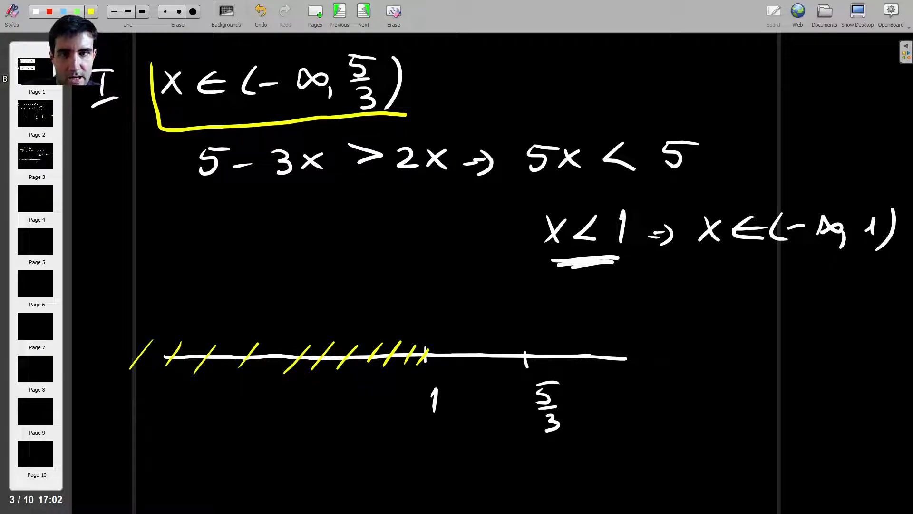
# Cross-hatch the number line in green from the left up to 5/3.
pyautogui.moveTo(158, 337)
pyautogui.mouseDown()
pyautogui.moveTo(185, 362)
pyautogui.moveTo(221, 364)
pyautogui.mouseUp()
pyautogui.moveTo(237, 346)
pyautogui.mouseDown()
pyautogui.moveTo(262, 367)
pyautogui.moveTo(294, 367)
pyautogui.mouseUp()
pyautogui.moveTo(319, 345)
pyautogui.mouseDown()
pyautogui.moveTo(343, 369)
pyautogui.moveTo(376, 369)
pyautogui.mouseUp()
pyautogui.moveTo(399, 344)
pyautogui.mouseDown()
pyautogui.moveTo(418, 362)
pyautogui.moveTo(453, 363)
pyautogui.mouseUp()
pyautogui.moveTo(455, 345)
pyautogui.mouseDown()
pyautogui.moveTo(476, 360)
pyautogui.moveTo(511, 359)
pyautogui.mouseUp()
pyautogui.moveTo(515, 341); pyautogui.dragTo(528, 357)
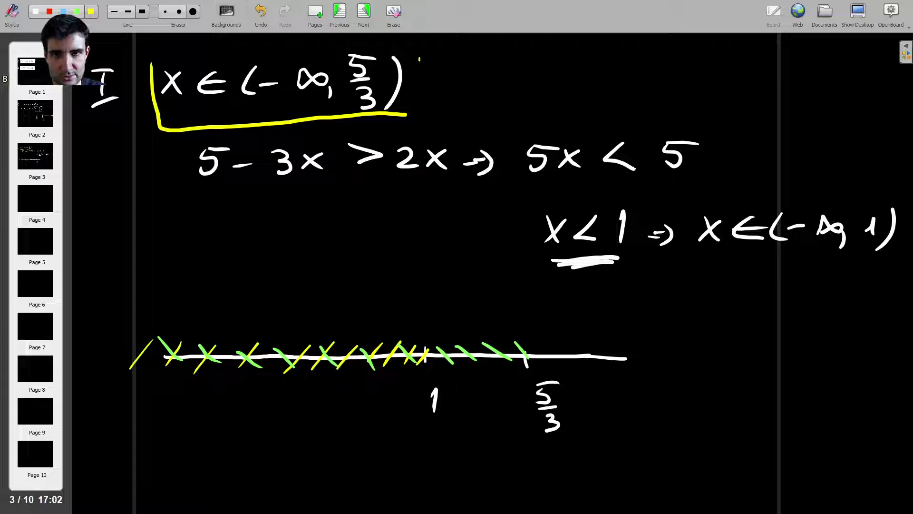
# Finish the yellow frames and write the boxed answer x ∈ (−∞, 1) below the line.
pyautogui.moveTo(419, 58); pyautogui.dragTo(420, 121)
pyautogui.moveTo(697, 203)
pyautogui.mouseDown()
pyautogui.moveTo(697, 271)
pyautogui.moveTo(912, 293)
pyautogui.mouseUp()
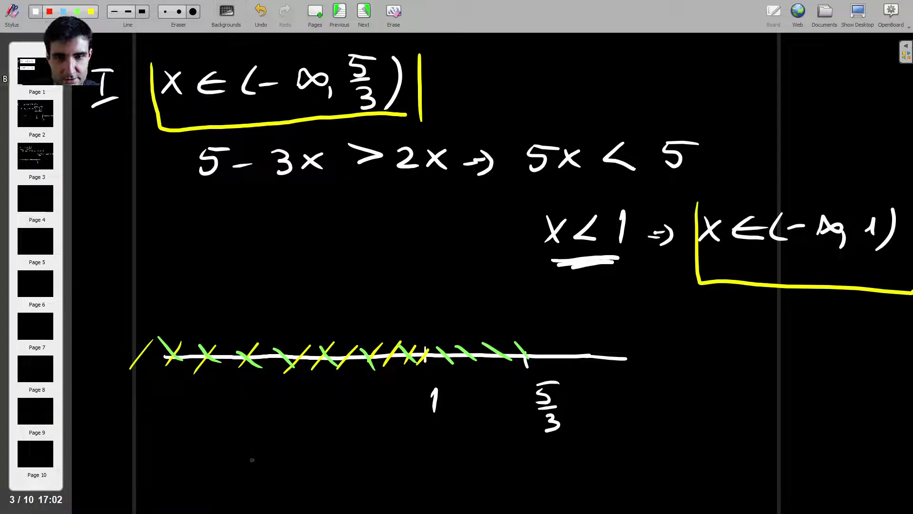
pyautogui.moveTo(251, 449)
pyautogui.mouseDown()
pyautogui.moveTo(268, 476)
pyautogui.moveTo(241, 477)
pyautogui.mouseUp()
pyautogui.moveTo(303, 449)
pyautogui.mouseDown()
pyautogui.moveTo(297, 472)
pyautogui.moveTo(312, 473)
pyautogui.mouseUp()
pyautogui.moveTo(285, 462)
pyautogui.mouseDown()
pyautogui.moveTo(339, 475)
pyautogui.moveTo(414, 456)
pyautogui.moveTo(419, 477)
pyautogui.moveTo(440, 473)
pyautogui.mouseUp()
pyautogui.moveTo(450, 442); pyautogui.dragTo(447, 483)
pyautogui.moveTo(229, 427)
pyautogui.mouseDown()
pyautogui.moveTo(478, 497)
pyautogui.moveTo(390, 425)
pyautogui.moveTo(230, 439)
pyautogui.mouseUp()
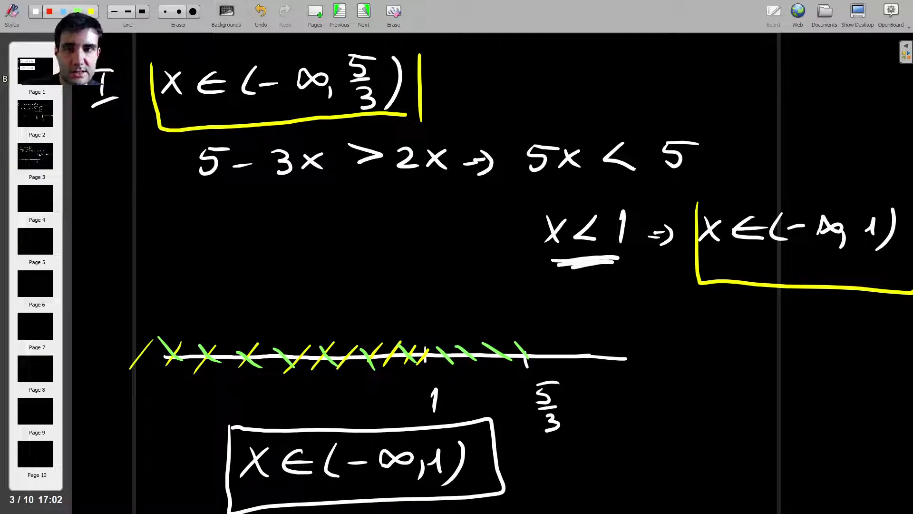
# Label page 4 as case II, then return to page 2.
pyautogui.click(35, 199)
pyautogui.moveTo(101, 89); pyautogui.dragTo(99, 111)
pyautogui.moveTo(111, 88)
pyautogui.mouseDown()
pyautogui.moveTo(109, 110)
pyautogui.moveTo(118, 81)
pyautogui.mouseUp()
pyautogui.moveTo(92, 128); pyautogui.dragTo(120, 123)
pyautogui.click(51, 161)
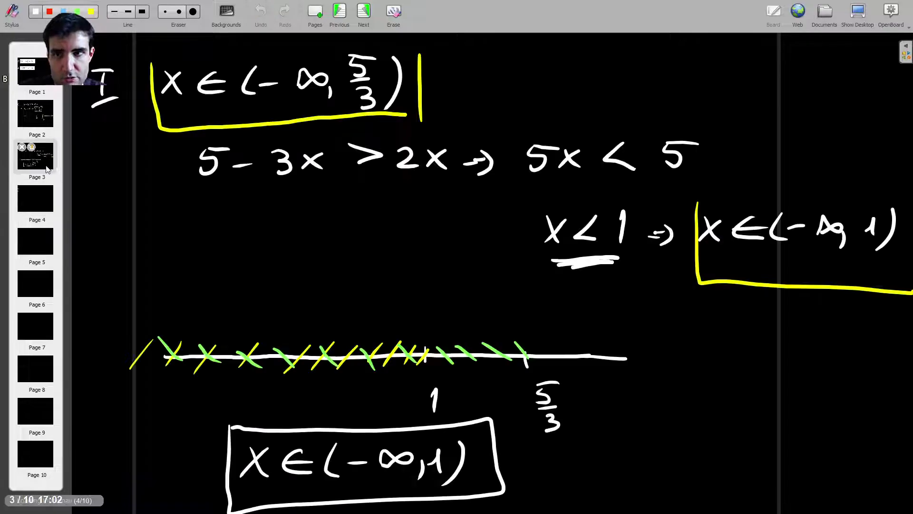
pyautogui.click(35, 114)
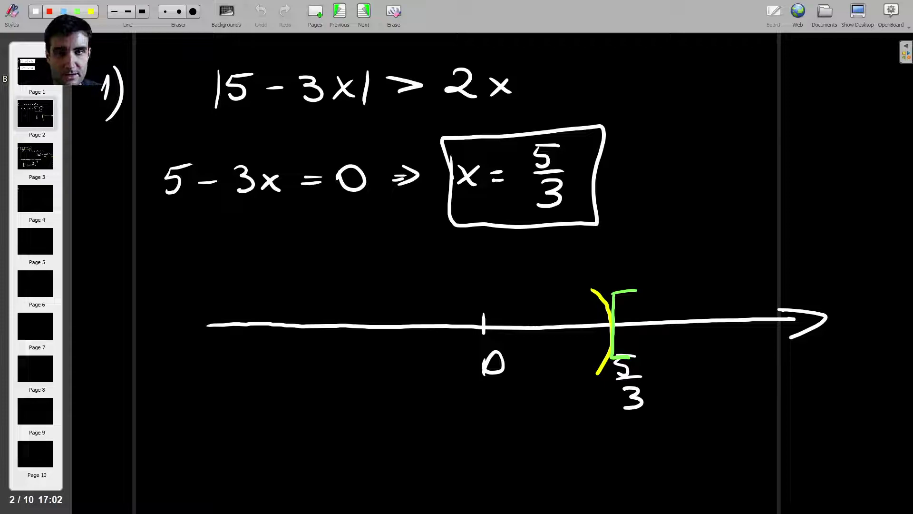
# On page 4, write the case II interval x ∈ [5/3, ∞).
pyautogui.click(36, 197)
pyautogui.moveTo(181, 86); pyautogui.dragTo(202, 109)
pyautogui.moveTo(199, 87); pyautogui.dragTo(174, 110)
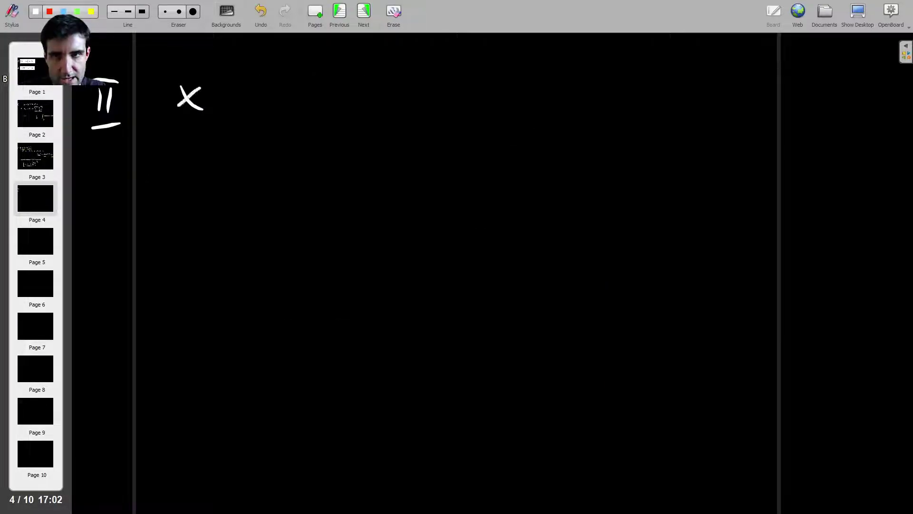
pyautogui.moveTo(248, 89)
pyautogui.mouseDown()
pyautogui.moveTo(245, 108)
pyautogui.moveTo(245, 96)
pyautogui.mouseUp()
pyautogui.moveTo(285, 65)
pyautogui.mouseDown()
pyautogui.moveTo(277, 118)
pyautogui.moveTo(292, 93)
pyautogui.mouseUp()
pyautogui.moveTo(287, 68)
pyautogui.mouseDown()
pyautogui.moveTo(310, 66)
pyautogui.moveTo(309, 89)
pyautogui.mouseUp()
pyautogui.moveTo(298, 100)
pyautogui.mouseDown()
pyautogui.moveTo(313, 110)
pyautogui.moveTo(298, 120)
pyautogui.mouseUp()
pyautogui.moveTo(328, 101); pyautogui.dragTo(325, 122)
pyautogui.moveTo(361, 95)
pyautogui.mouseDown()
pyautogui.moveTo(381, 92)
pyautogui.moveTo(360, 100)
pyautogui.mouseUp()
pyautogui.moveTo(407, 73); pyautogui.dragTo(386, 127)
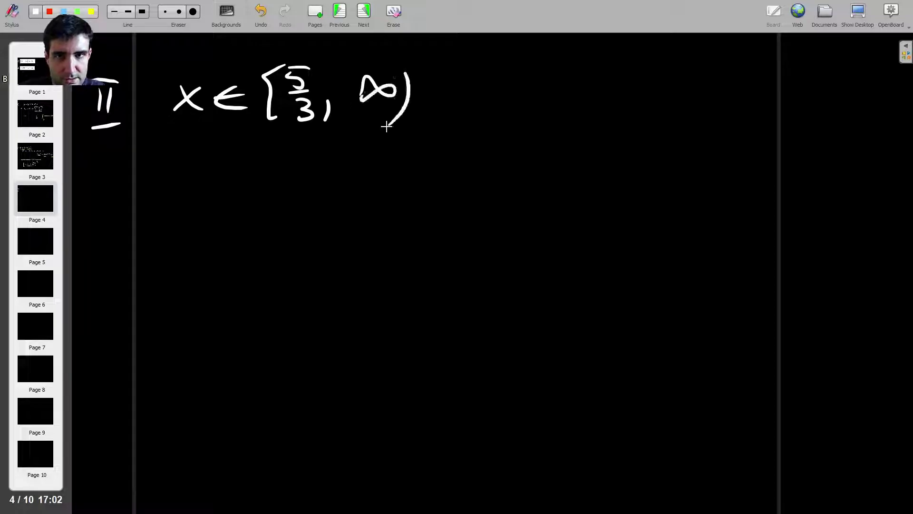
# Below it, write ⇒ 3x − 5 > 2x.
pyautogui.moveTo(126, 181); pyautogui.dragTo(146, 180)
pyautogui.moveTo(127, 188)
pyautogui.mouseDown()
pyautogui.moveTo(148, 187)
pyautogui.moveTo(142, 199)
pyautogui.mouseUp()
pyautogui.click(29, 118)
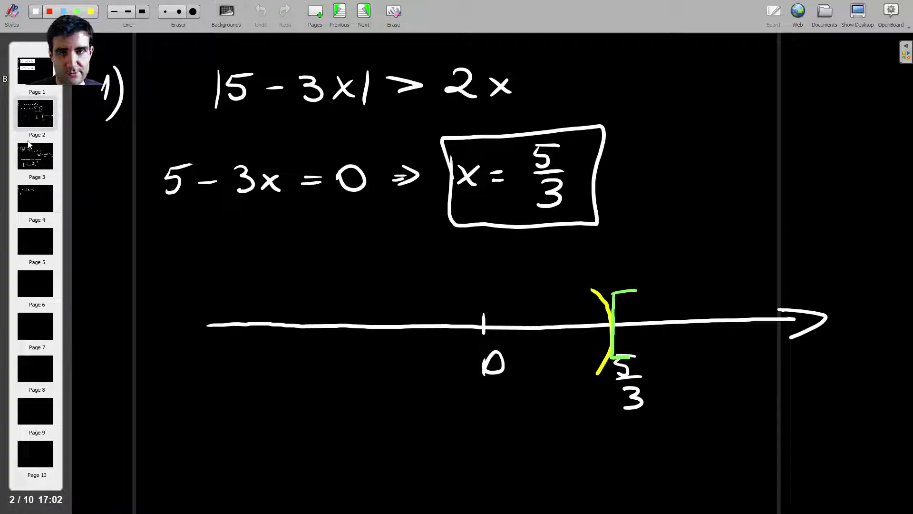
pyautogui.click(48, 199)
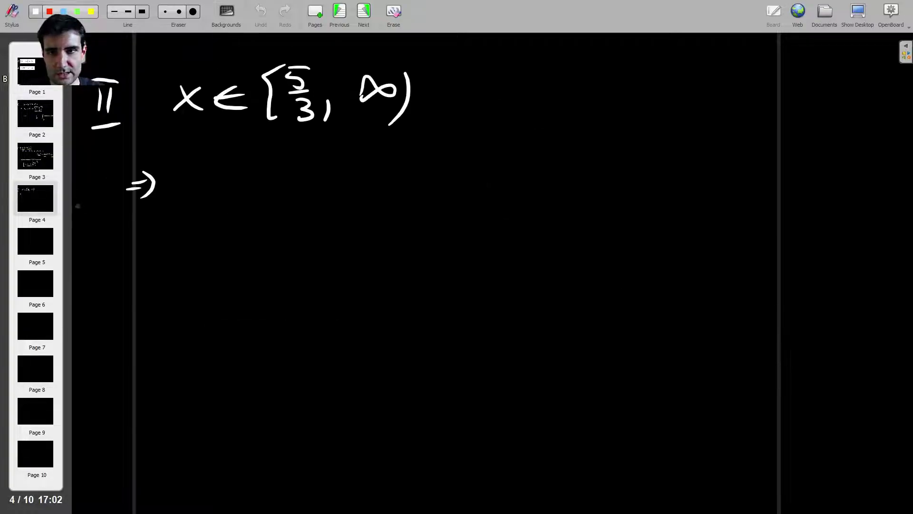
pyautogui.moveTo(220, 174)
pyautogui.mouseDown()
pyautogui.moveTo(229, 174)
pyautogui.moveTo(225, 202)
pyautogui.moveTo(272, 200)
pyautogui.mouseUp()
pyautogui.moveTo(273, 177); pyautogui.dragTo(252, 201)
pyautogui.moveTo(280, 192)
pyautogui.mouseDown()
pyautogui.moveTo(328, 201)
pyautogui.moveTo(353, 172)
pyautogui.moveTo(393, 200)
pyautogui.mouseUp()
pyautogui.moveTo(446, 178)
pyautogui.mouseDown()
pyautogui.moveTo(478, 198)
pyautogui.moveTo(494, 195)
pyautogui.mouseUp()
pyautogui.moveTo(492, 179)
pyautogui.mouseDown()
pyautogui.moveTo(470, 197)
pyautogui.moveTo(531, 181)
pyautogui.mouseUp()
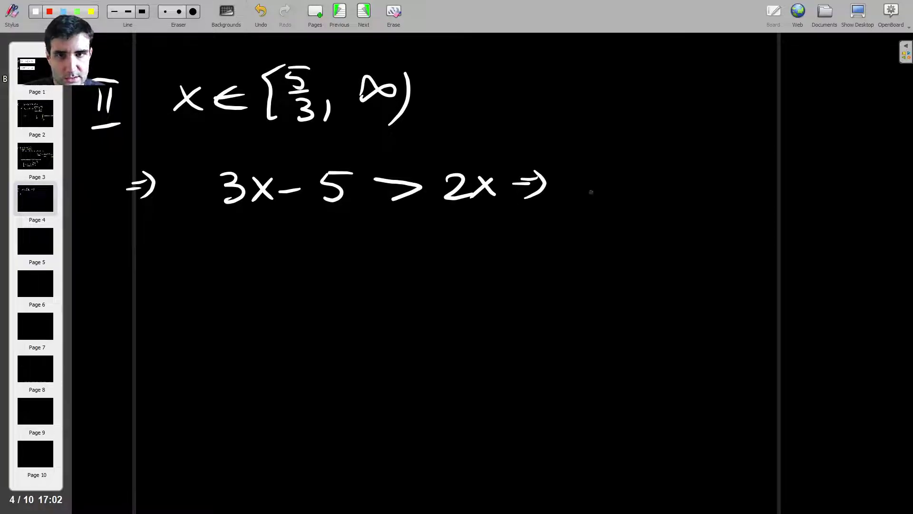
# Conclude x > 5 and double-underline it.
pyautogui.moveTo(590, 172); pyautogui.dragTo(606, 194)
pyautogui.moveTo(605, 177); pyautogui.dragTo(580, 199)
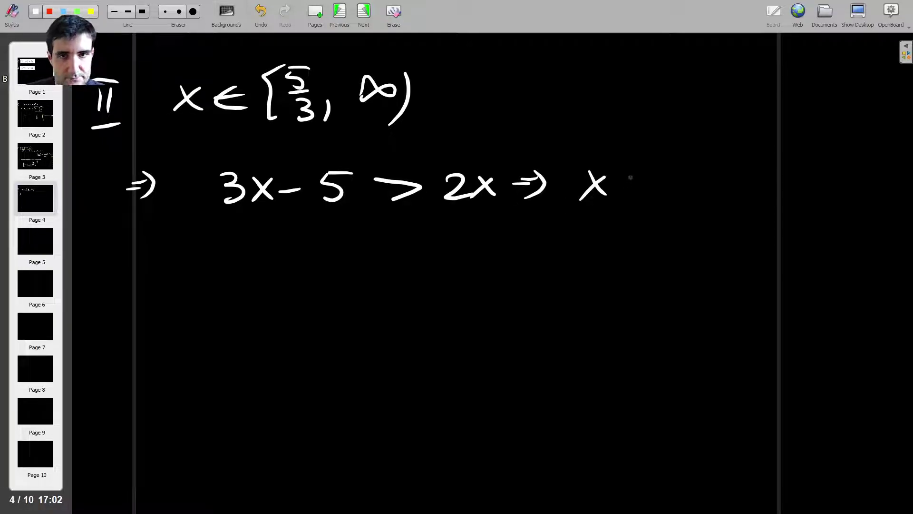
pyautogui.moveTo(627, 174); pyautogui.dragTo(639, 192)
pyautogui.moveTo(694, 166); pyautogui.dragTo(700, 193)
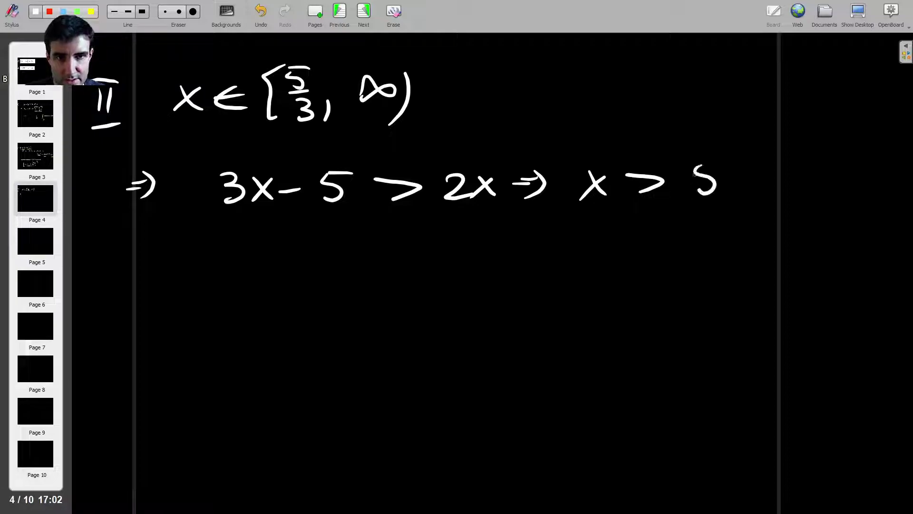
pyautogui.moveTo(598, 214); pyautogui.dragTo(613, 220)
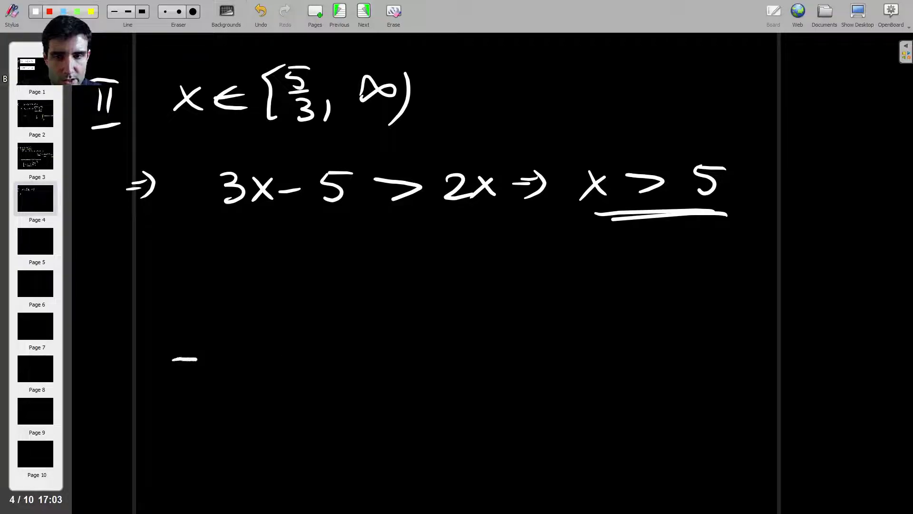
# Box x ∈ [5/3, ∞) and x > 5 in yellow, and draw a number line with ticks 5/3 and 5.
pyautogui.moveTo(197, 359); pyautogui.dragTo(693, 346)
pyautogui.moveTo(163, 65)
pyautogui.mouseDown()
pyautogui.moveTo(170, 147)
pyautogui.moveTo(428, 136)
pyautogui.moveTo(432, 46)
pyautogui.mouseUp()
pyautogui.moveTo(568, 159)
pyautogui.mouseDown()
pyautogui.moveTo(737, 220)
pyautogui.moveTo(732, 153)
pyautogui.mouseUp()
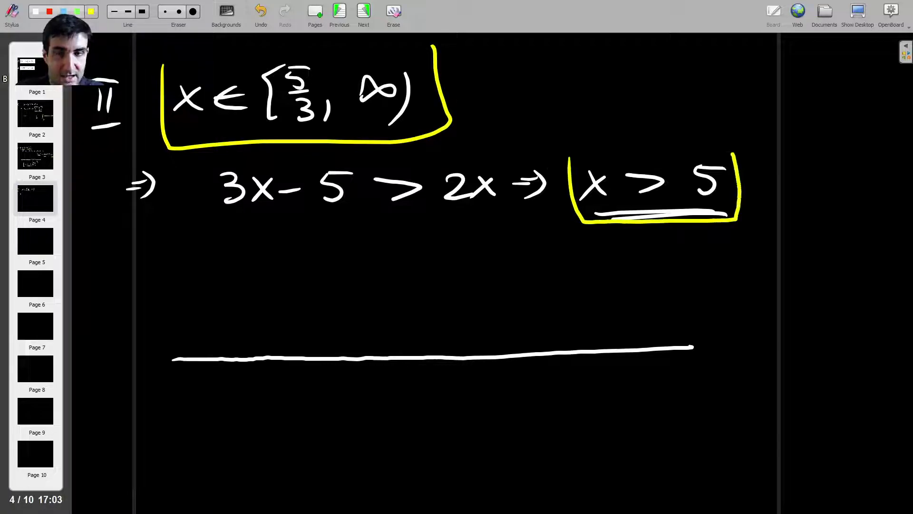
pyautogui.click(36, 11)
pyautogui.moveTo(693, 347); pyautogui.dragTo(723, 351)
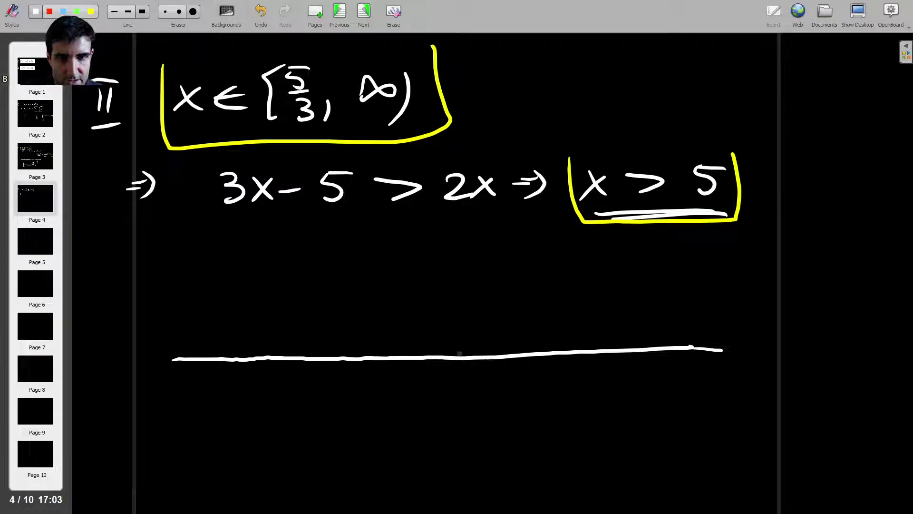
pyautogui.moveTo(464, 352)
pyautogui.mouseDown()
pyautogui.moveTo(465, 403)
pyautogui.moveTo(486, 381)
pyautogui.mouseUp()
pyautogui.moveTo(462, 408)
pyautogui.mouseDown()
pyautogui.moveTo(488, 406)
pyautogui.moveTo(470, 443)
pyautogui.mouseUp()
pyautogui.moveTo(640, 341)
pyautogui.mouseDown()
pyautogui.moveTo(637, 404)
pyautogui.moveTo(665, 379)
pyautogui.moveTo(668, 336)
pyautogui.mouseUp()
# Hatch the line right of 5 in yellow and from 5/3 rightward in green.
pyautogui.moveTo(675, 356)
pyautogui.mouseDown()
pyautogui.moveTo(695, 333)
pyautogui.moveTo(719, 333)
pyautogui.mouseUp()
pyautogui.moveTo(746, 352); pyautogui.dragTo(764, 332)
pyautogui.moveTo(790, 352); pyautogui.dragTo(848, 336)
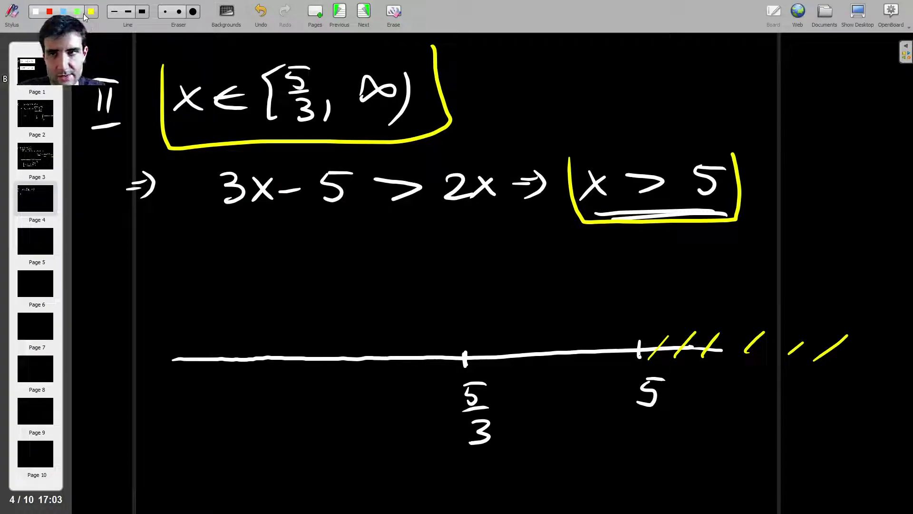
pyautogui.moveTo(480, 347)
pyautogui.mouseDown()
pyautogui.moveTo(499, 365)
pyautogui.moveTo(529, 359)
pyautogui.mouseUp()
pyautogui.moveTo(547, 345); pyautogui.dragTo(563, 361)
pyautogui.moveTo(591, 340)
pyautogui.mouseDown()
pyautogui.moveTo(613, 357)
pyautogui.moveTo(645, 356)
pyautogui.mouseUp()
pyautogui.moveTo(676, 338); pyautogui.dragTo(725, 357)
pyautogui.moveTo(737, 341); pyautogui.dragTo(757, 352)
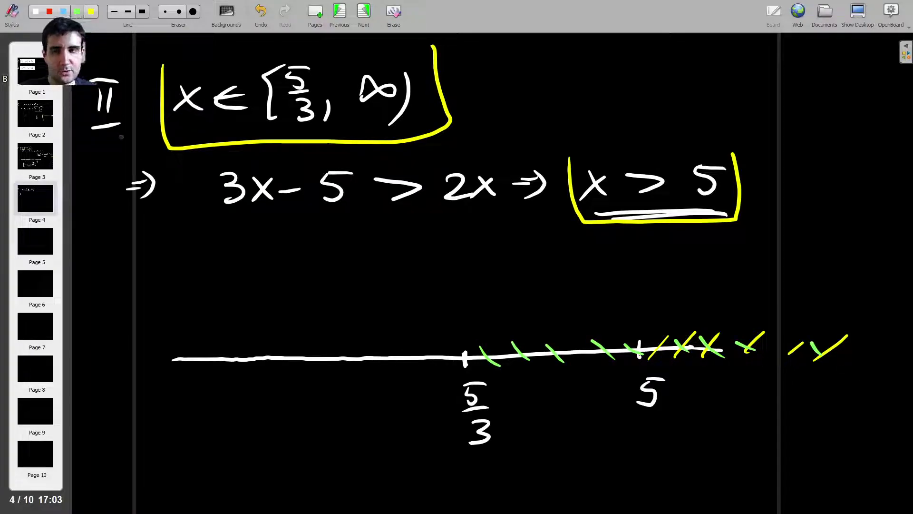
# Write the case II answer x ∈ (5, ∞) in white and box it.
pyautogui.moveTo(215, 281)
pyautogui.mouseDown()
pyautogui.moveTo(234, 307)
pyautogui.moveTo(205, 310)
pyautogui.mouseUp()
pyautogui.moveTo(288, 282)
pyautogui.mouseDown()
pyautogui.moveTo(291, 304)
pyautogui.moveTo(291, 293)
pyautogui.moveTo(327, 304)
pyautogui.mouseUp()
pyautogui.moveTo(333, 282)
pyautogui.mouseDown()
pyautogui.moveTo(341, 287)
pyautogui.moveTo(336, 299)
pyautogui.mouseUp()
pyautogui.moveTo(338, 276); pyautogui.dragTo(353, 275)
pyautogui.moveTo(364, 296)
pyautogui.mouseDown()
pyautogui.moveTo(362, 315)
pyautogui.moveTo(401, 291)
pyautogui.mouseUp()
pyautogui.moveTo(417, 275); pyautogui.dragTo(419, 322)
pyautogui.moveTo(201, 268)
pyautogui.mouseDown()
pyautogui.moveTo(467, 322)
pyautogui.moveTo(446, 249)
pyautogui.moveTo(201, 262)
pyautogui.mouseUp()
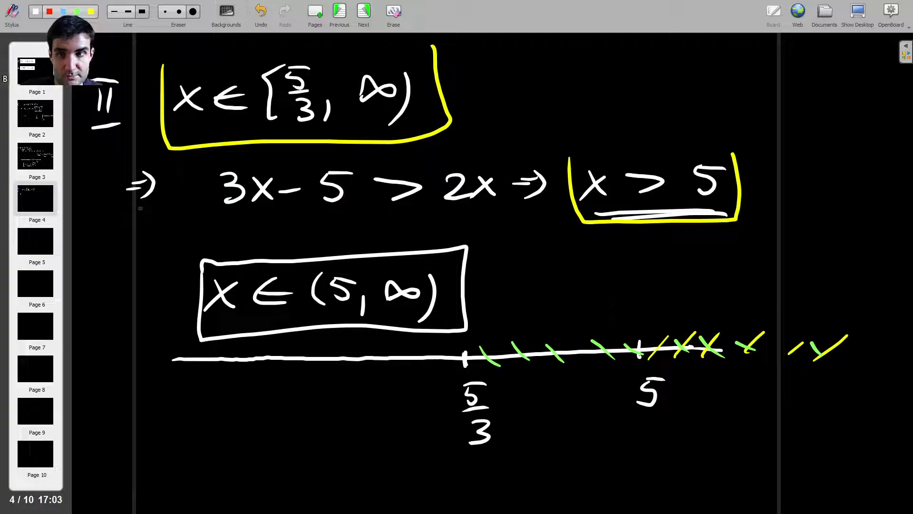
# Review page 3, then write the heading "Final :" on blank page 5.
pyautogui.click(45, 163)
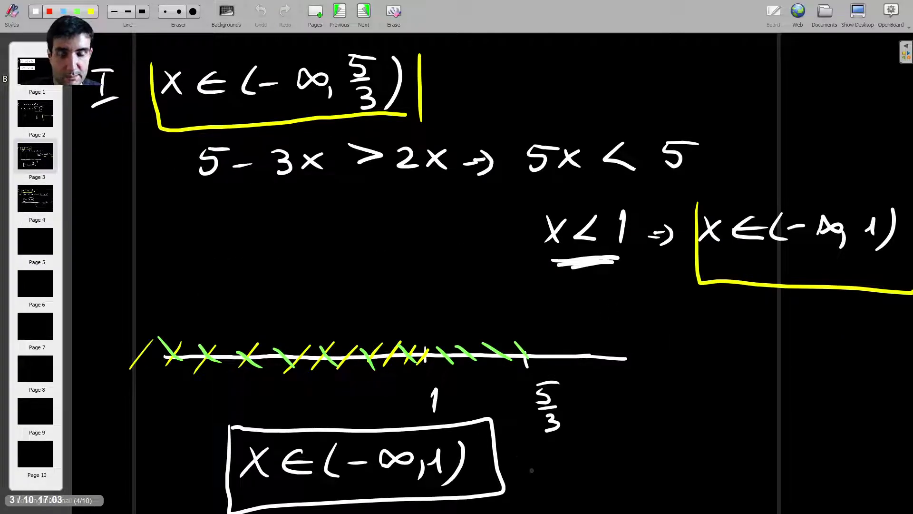
pyautogui.click(35, 241)
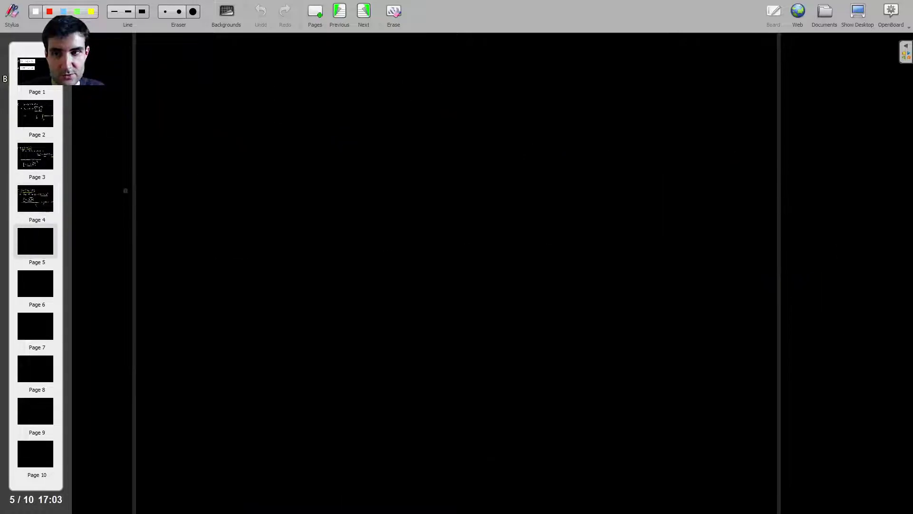
pyautogui.moveTo(129, 95)
pyautogui.mouseDown()
pyautogui.moveTo(130, 138)
pyautogui.moveTo(156, 92)
pyautogui.mouseUp()
pyautogui.moveTo(115, 125); pyautogui.dragTo(147, 121)
pyautogui.moveTo(153, 125)
pyautogui.mouseDown()
pyautogui.moveTo(155, 138)
pyautogui.moveTo(232, 137)
pyautogui.mouseUp()
pyautogui.click(157, 100)
pyautogui.click(254, 119)
pyautogui.click(255, 133)
# Flip back through pages 4 and 3 to check both cases, then return to page 5.
pyautogui.click(52, 212)
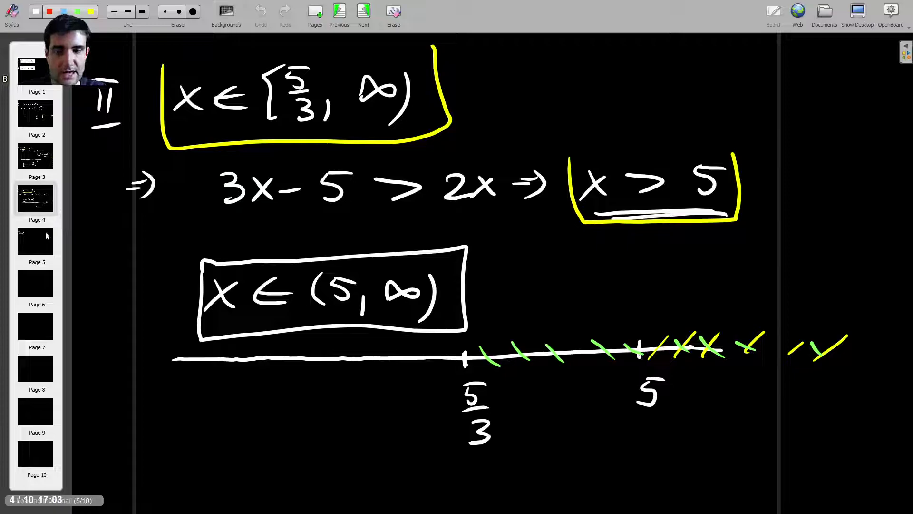
pyautogui.click(53, 151)
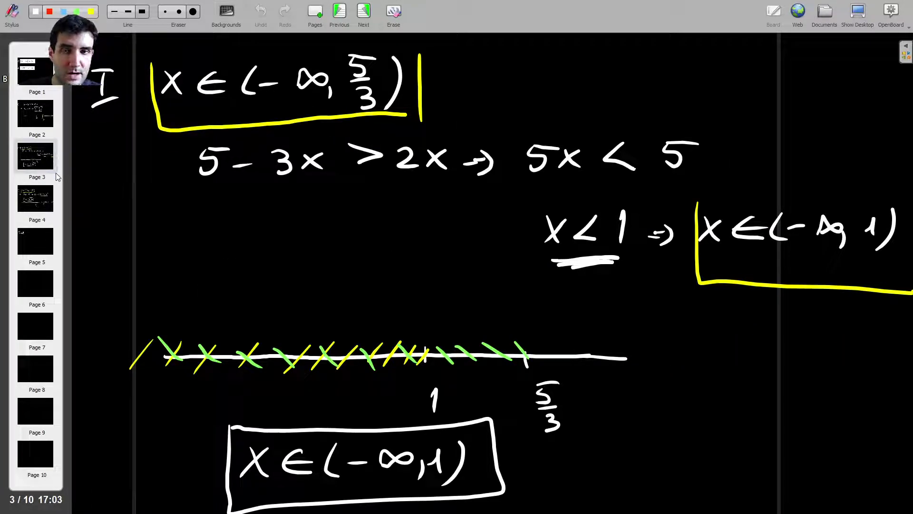
pyautogui.click(55, 210)
pyautogui.click(46, 247)
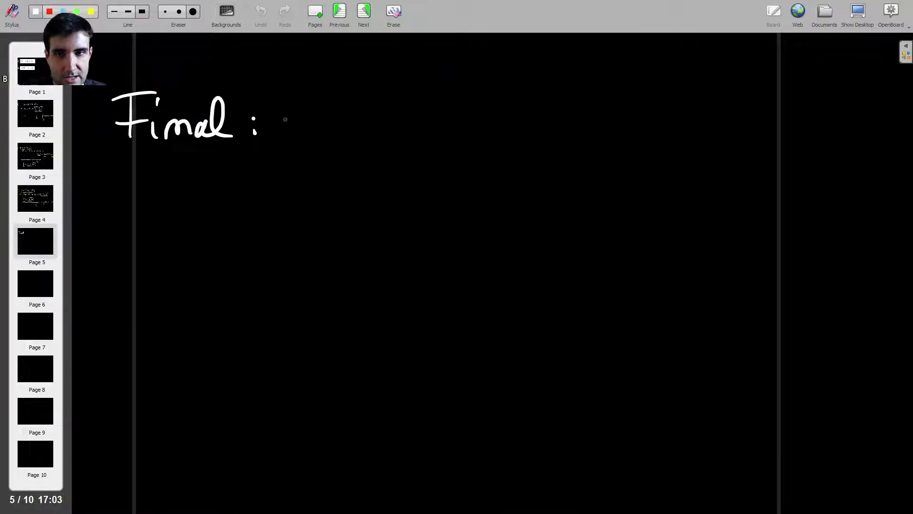
# Write (−∞, 1) ∪ (5, ∞) after "Final :", box it, and return to page 1.
pyautogui.moveTo(303, 94)
pyautogui.mouseDown()
pyautogui.moveTo(305, 134)
pyautogui.moveTo(374, 112)
pyautogui.moveTo(361, 114)
pyautogui.mouseUp()
pyautogui.moveTo(384, 121); pyautogui.dragTo(383, 133)
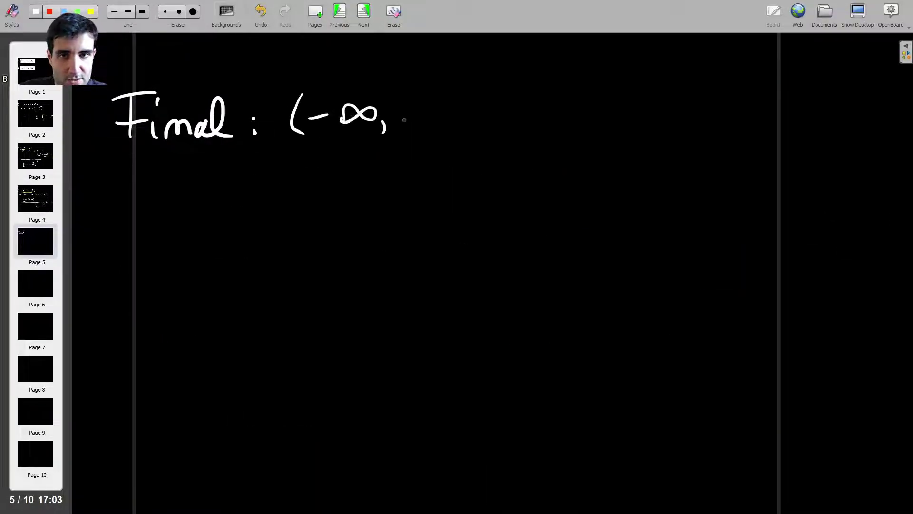
pyautogui.moveTo(412, 92); pyautogui.dragTo(405, 139)
pyautogui.moveTo(445, 94)
pyautogui.mouseDown()
pyautogui.moveTo(468, 94)
pyautogui.moveTo(486, 125)
pyautogui.mouseUp()
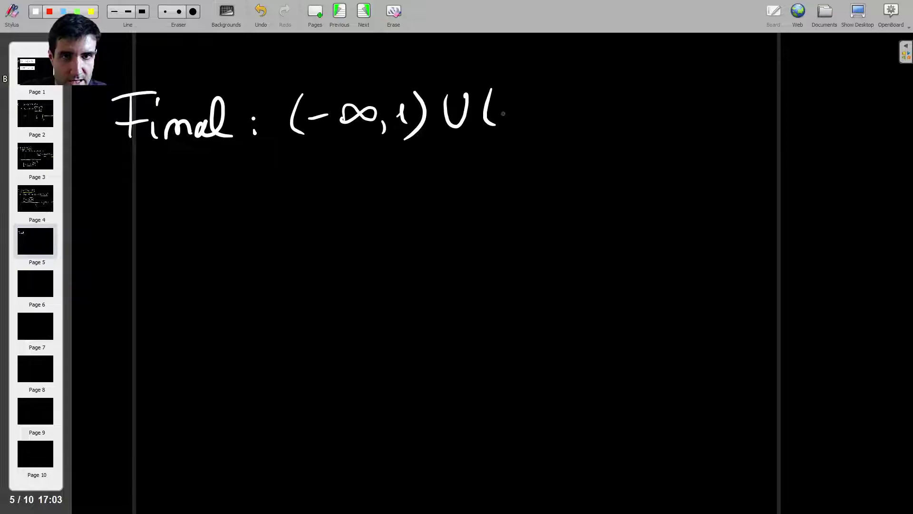
pyautogui.moveTo(506, 95); pyautogui.dragTo(500, 120)
pyautogui.moveTo(506, 94)
pyautogui.mouseDown()
pyautogui.moveTo(527, 96)
pyautogui.moveTo(527, 136)
pyautogui.mouseUp()
pyautogui.moveTo(557, 98)
pyautogui.mouseDown()
pyautogui.moveTo(559, 118)
pyautogui.moveTo(583, 110)
pyautogui.mouseUp()
pyautogui.moveTo(604, 90); pyautogui.dragTo(606, 112)
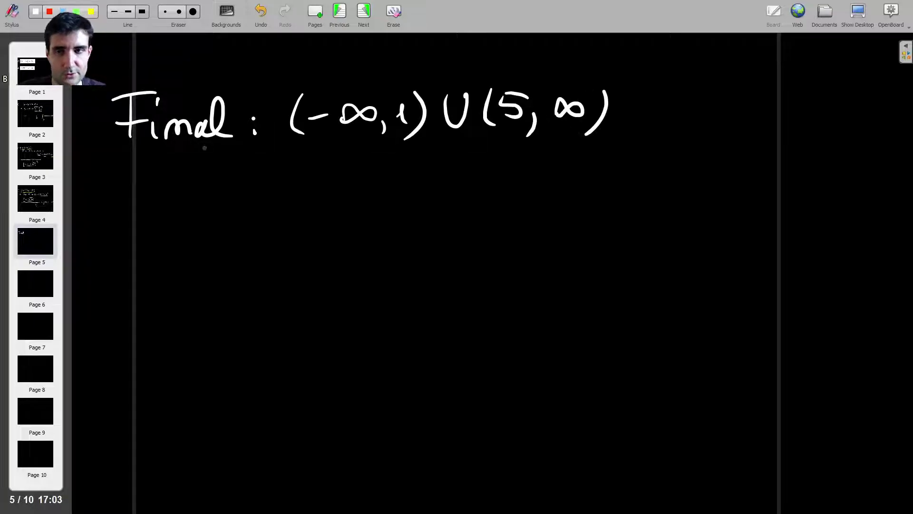
pyautogui.moveTo(105, 129)
pyautogui.mouseDown()
pyautogui.moveTo(624, 164)
pyautogui.moveTo(704, 33)
pyautogui.mouseUp()
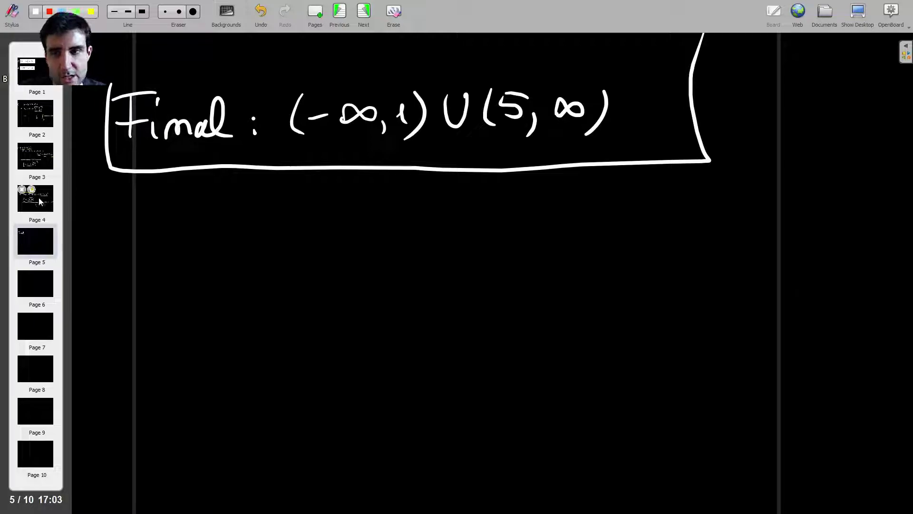
pyautogui.click(36, 91)
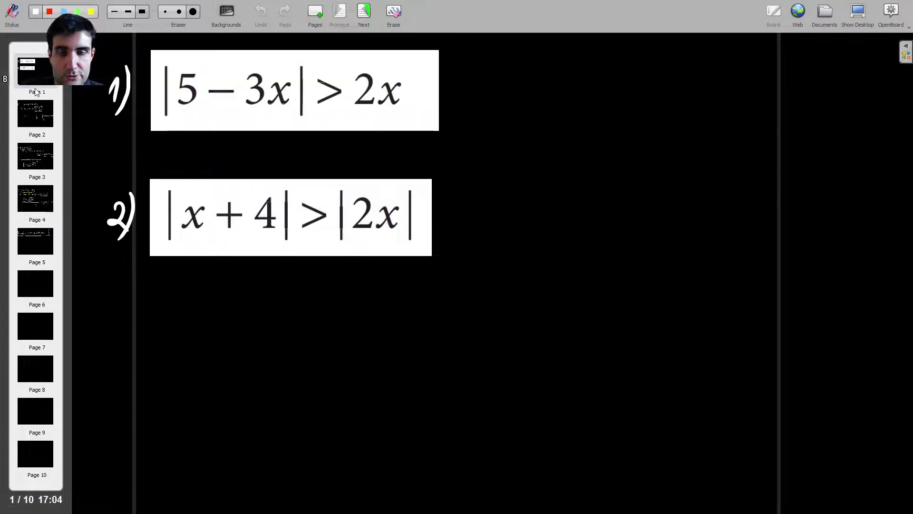
# After rereading page 1, handwrite "|x+4| >" beside the 2) label on page 6.
pyautogui.click(35, 284)
pyautogui.click(39, 87)
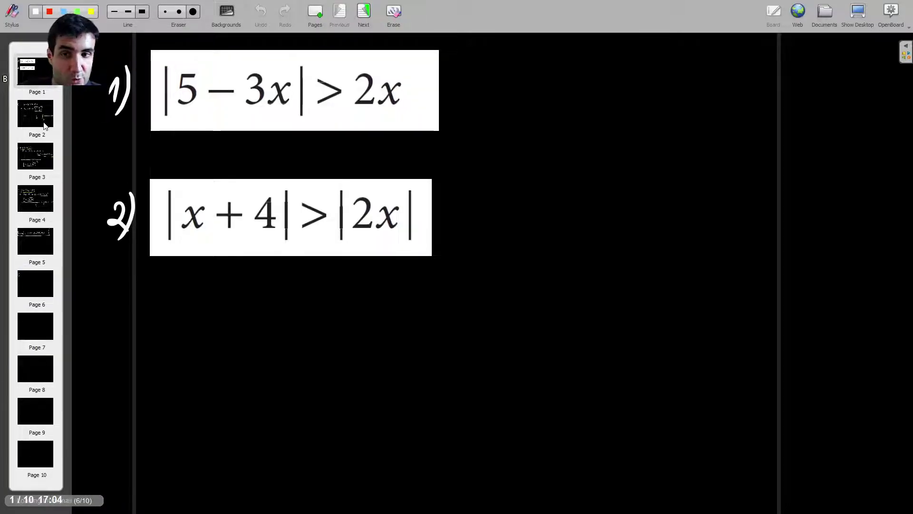
pyautogui.click(42, 277)
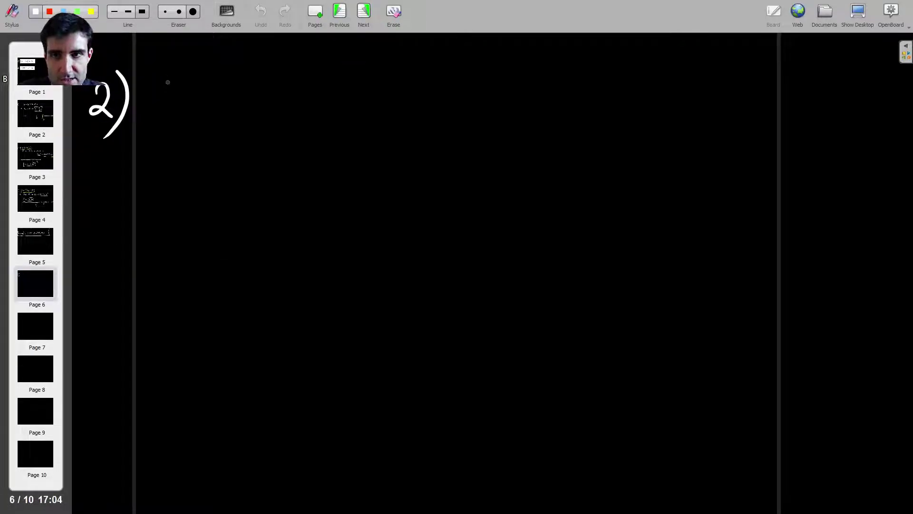
pyautogui.moveTo(171, 73); pyautogui.dragTo(172, 121)
pyautogui.moveTo(182, 79)
pyautogui.mouseDown()
pyautogui.moveTo(205, 106)
pyautogui.moveTo(177, 114)
pyautogui.mouseUp()
pyautogui.moveTo(260, 71); pyautogui.dragTo(268, 107)
pyautogui.moveTo(284, 66); pyautogui.dragTo(283, 116)
pyautogui.moveTo(307, 82); pyautogui.dragTo(345, 88)
# Recheck the second inequality on page 1 and return to page 6.
pyautogui.click(34, 78)
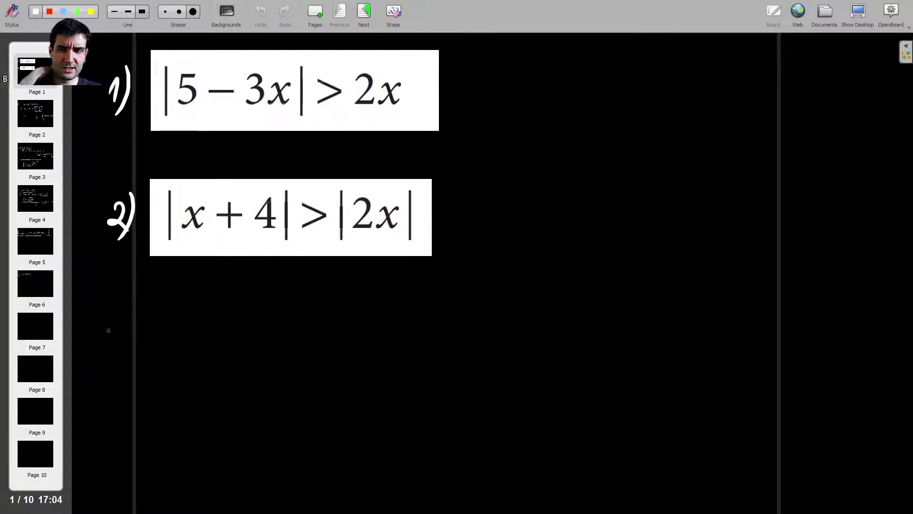
pyautogui.click(29, 240)
pyautogui.click(45, 281)
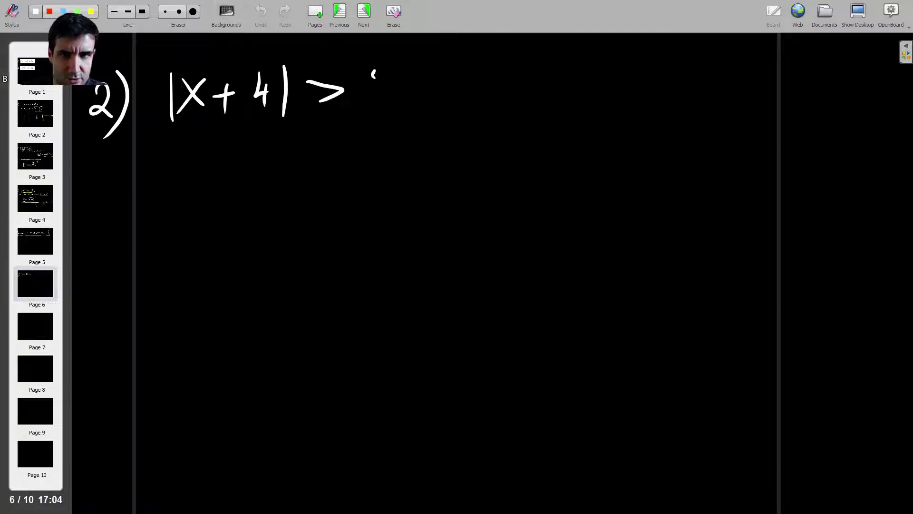
# Complete the inequality's right side with 2|x| in white.
pyautogui.moveTo(373, 71); pyautogui.dragTo(395, 98)
pyautogui.moveTo(412, 64); pyautogui.dragTo(412, 105)
pyautogui.moveTo(427, 79)
pyautogui.mouseDown()
pyautogui.moveTo(448, 98)
pyautogui.moveTo(428, 99)
pyautogui.mouseUp()
pyautogui.moveTo(460, 64); pyautogui.dragTo(461, 110)
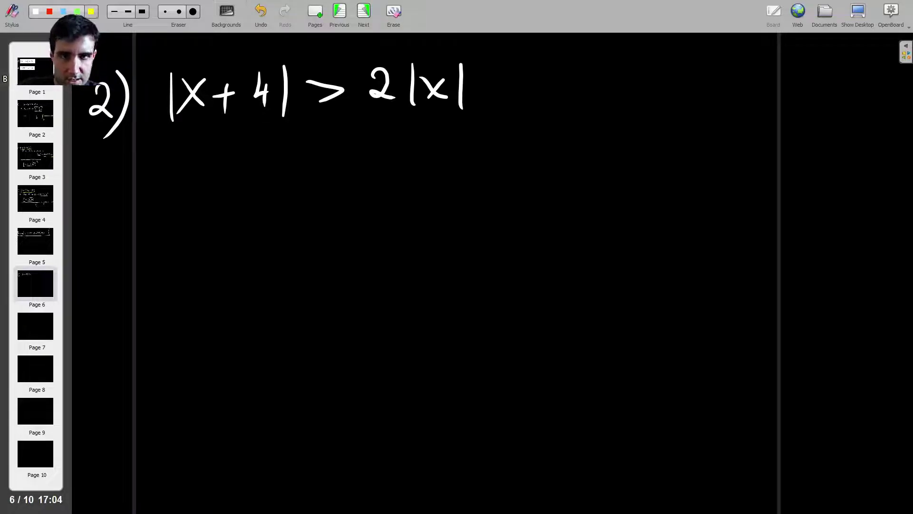
# Write x+4=0 ⇒ x=−4 in yellow below the inequality.
pyautogui.moveTo(169, 179); pyautogui.dragTo(182, 202)
pyautogui.moveTo(182, 176); pyautogui.dragTo(161, 204)
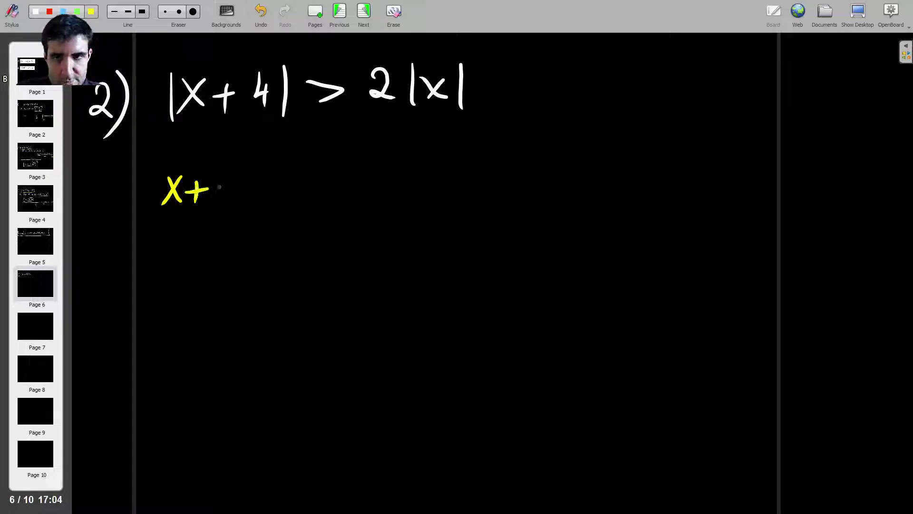
pyautogui.moveTo(219, 172); pyautogui.dragTo(225, 190)
pyautogui.moveTo(222, 173); pyautogui.dragTo(222, 200)
pyautogui.moveTo(269, 172); pyautogui.dragTo(304, 190)
pyautogui.moveTo(295, 174); pyautogui.dragTo(295, 195)
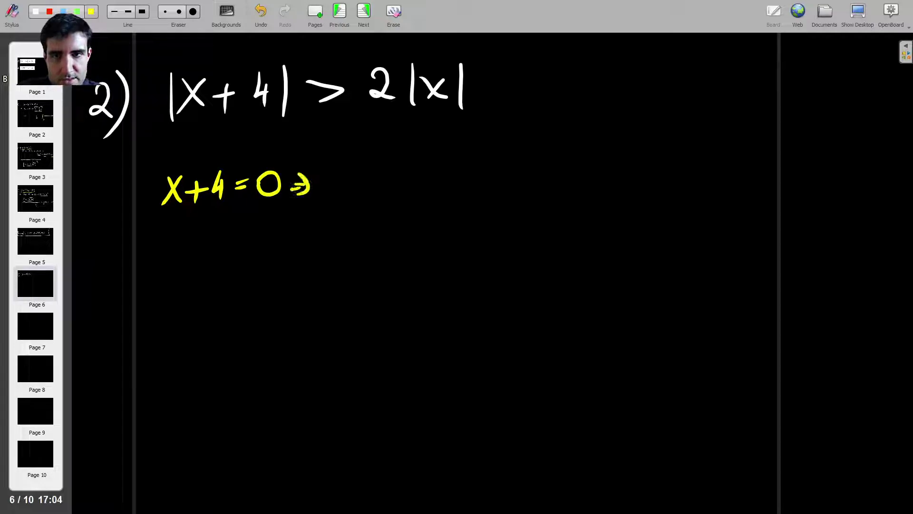
pyautogui.moveTo(333, 171); pyautogui.dragTo(350, 194)
pyautogui.moveTo(347, 176); pyautogui.dragTo(332, 198)
pyautogui.moveTo(388, 185); pyautogui.dragTo(410, 183)
pyautogui.moveTo(418, 167); pyautogui.dragTo(422, 184)
pyautogui.moveTo(420, 172); pyautogui.dragTo(420, 196)
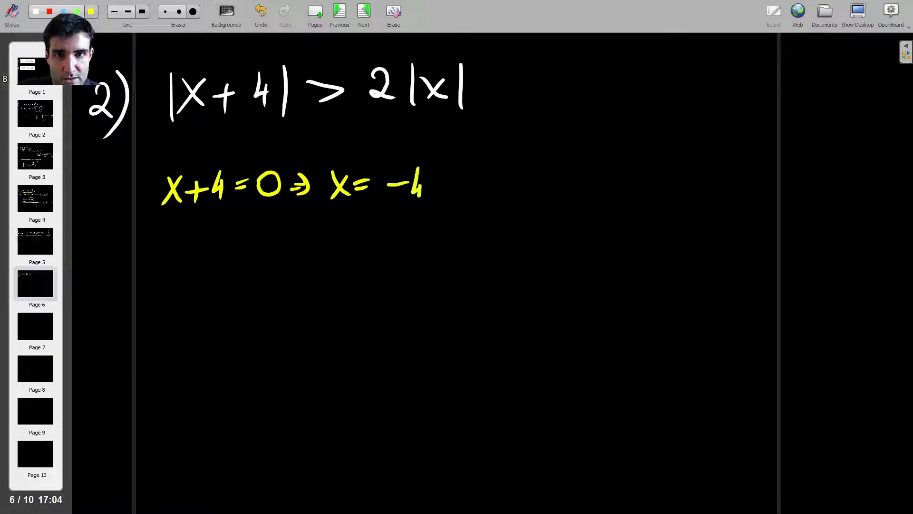
# Add ⇒ x = 0 after 2|x| as the second critical point.
pyautogui.moveTo(486, 88); pyautogui.dragTo(500, 86)
pyautogui.moveTo(486, 95); pyautogui.dragTo(501, 93)
pyautogui.moveTo(497, 79); pyautogui.dragTo(495, 99)
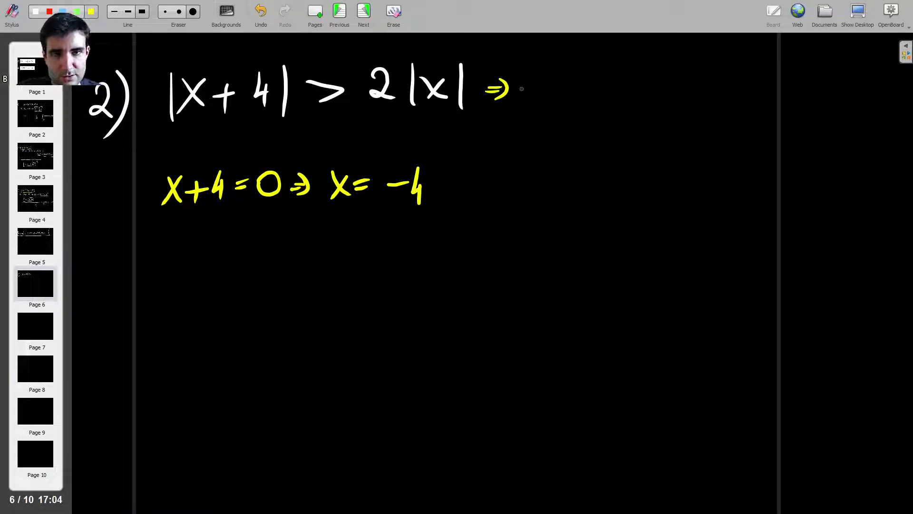
pyautogui.moveTo(539, 78)
pyautogui.mouseDown()
pyautogui.moveTo(552, 97)
pyautogui.moveTo(539, 98)
pyautogui.mouseUp()
pyautogui.moveTo(564, 88); pyautogui.dragTo(576, 86)
pyautogui.moveTo(564, 93); pyautogui.dragTo(595, 104)
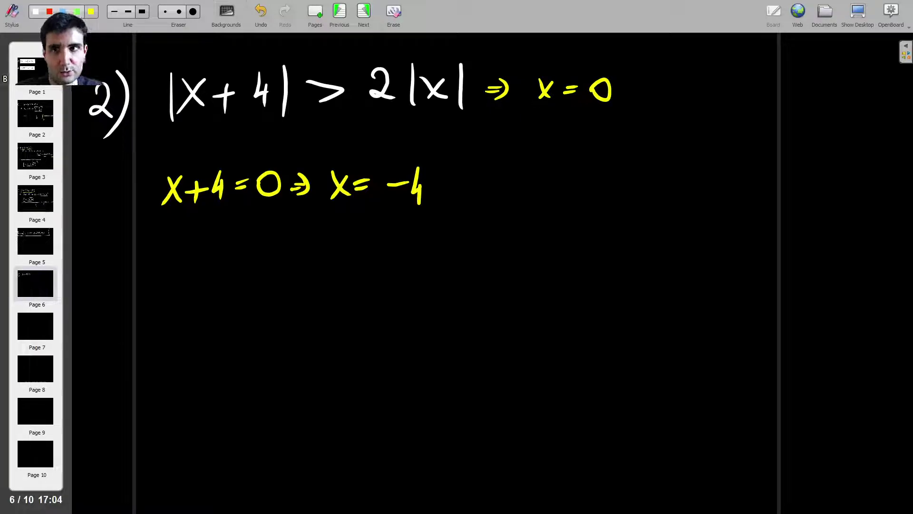
# Draw a long white number line with ticks labelled −4 and 0.
pyautogui.moveTo(267, 326)
pyautogui.mouseDown()
pyautogui.moveTo(859, 312)
pyautogui.moveTo(845, 324)
pyautogui.mouseUp()
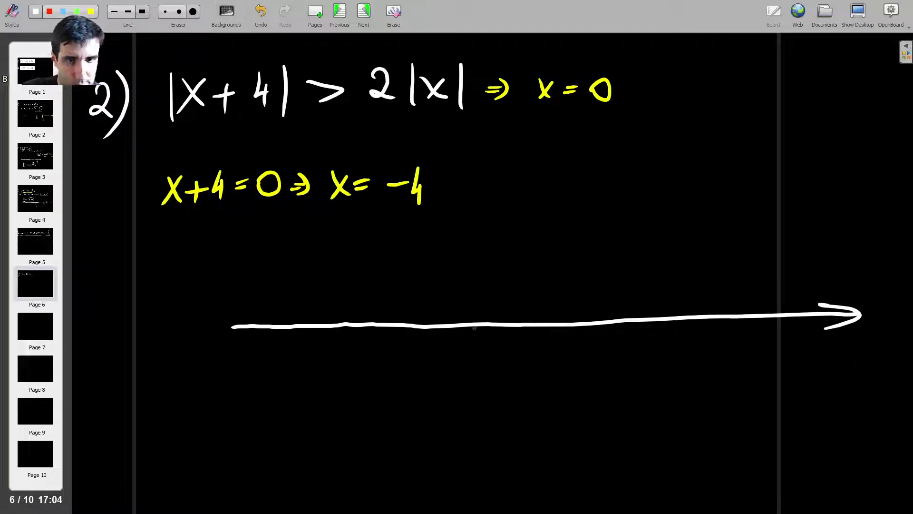
pyautogui.moveTo(552, 352); pyautogui.dragTo(542, 373)
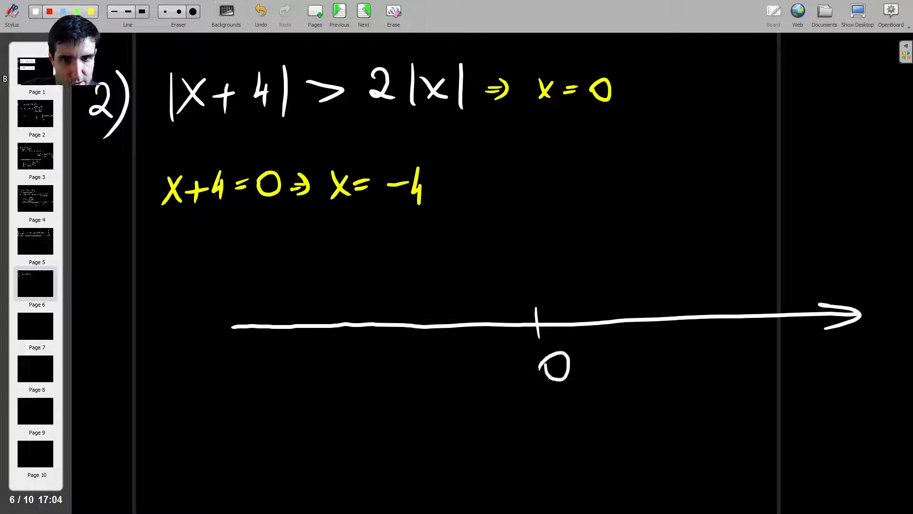
pyautogui.moveTo(361, 307); pyautogui.dragTo(362, 342)
pyautogui.moveTo(340, 384); pyautogui.dragTo(369, 382)
pyautogui.moveTo(381, 366); pyautogui.dragTo(390, 389)
pyautogui.moveTo(388, 381); pyautogui.dragTo(389, 404)
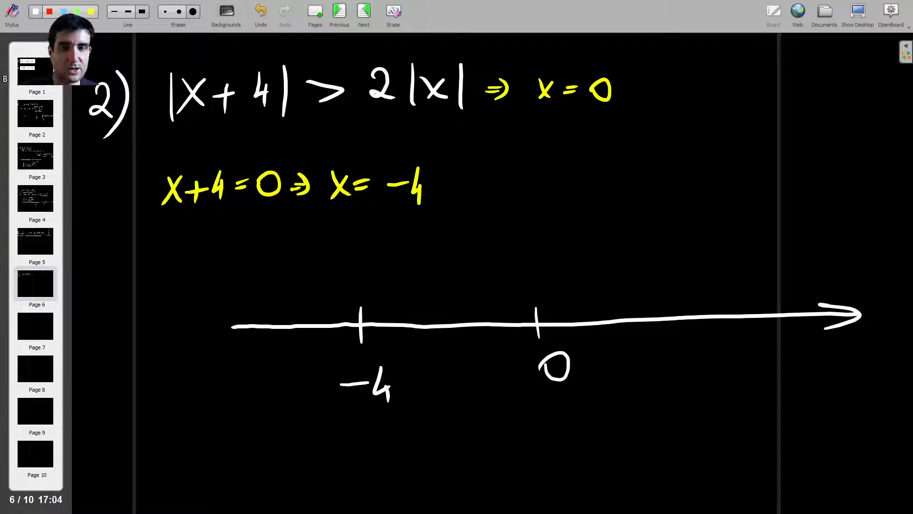